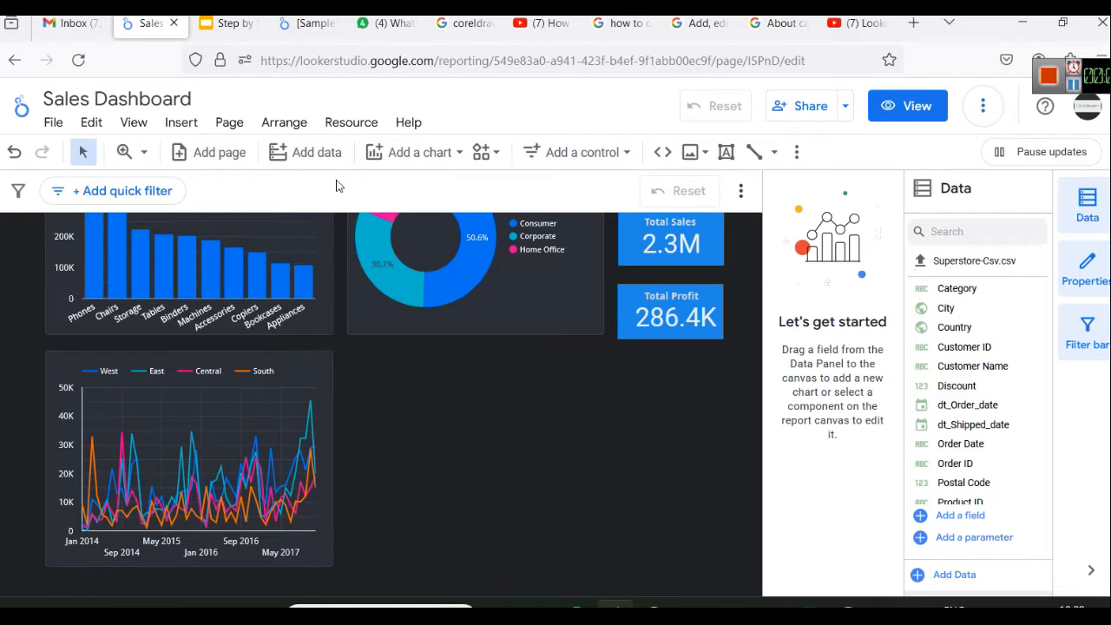
Add a Google Maps bubble map to the blank area beneath the segment donut chart
{"action": "left_click", "coordinate": [409, 124]}
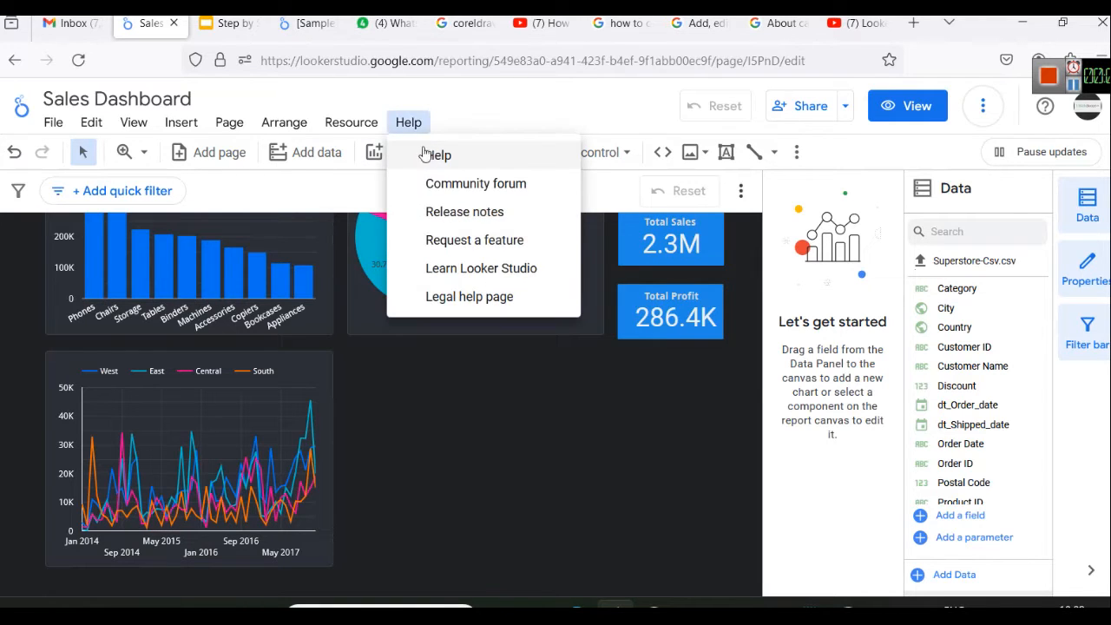
{"action": "left_click", "coordinate": [400, 151]}
{"action": "left_click", "coordinate": [408, 152]}
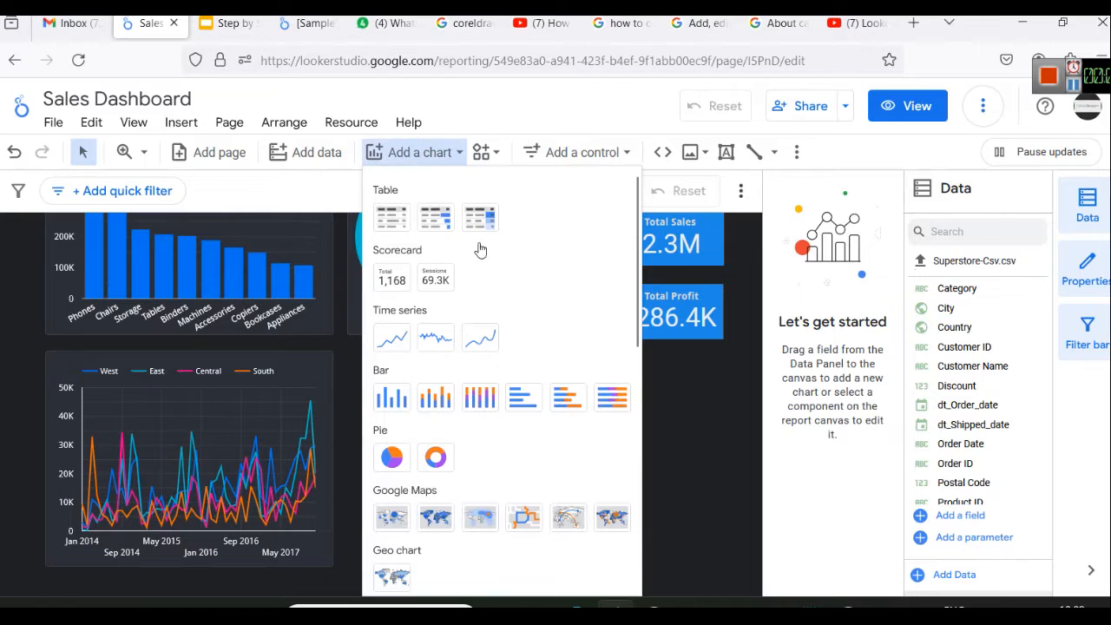
{"action": "scroll", "coordinate": [481, 260], "scroll_direction": "down", "scroll_amount": 2}
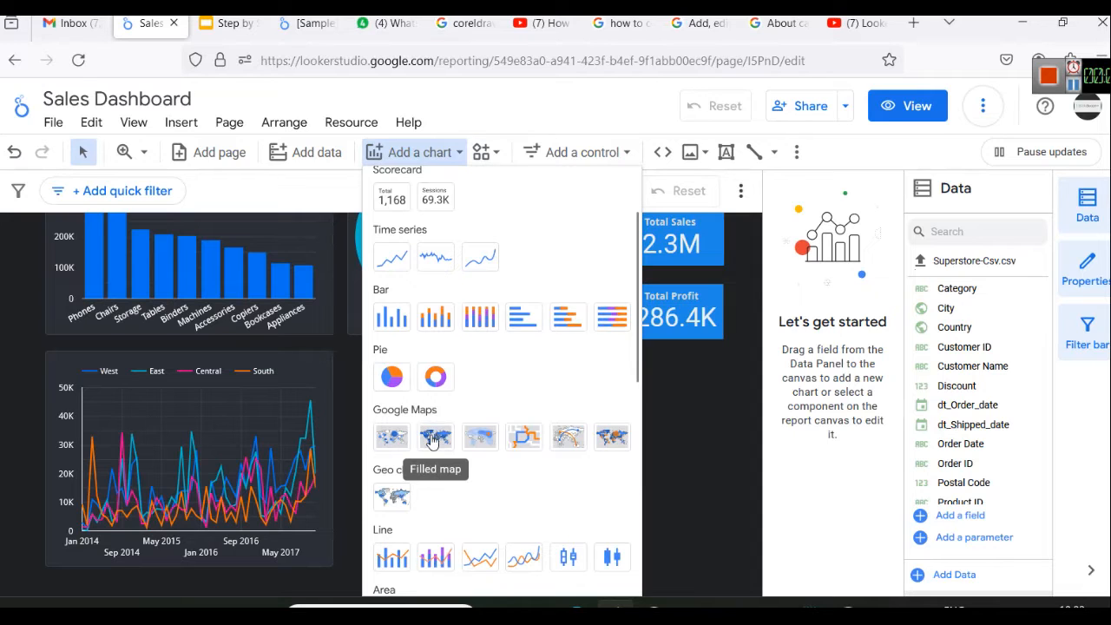
{"action": "left_click", "coordinate": [401, 448]}
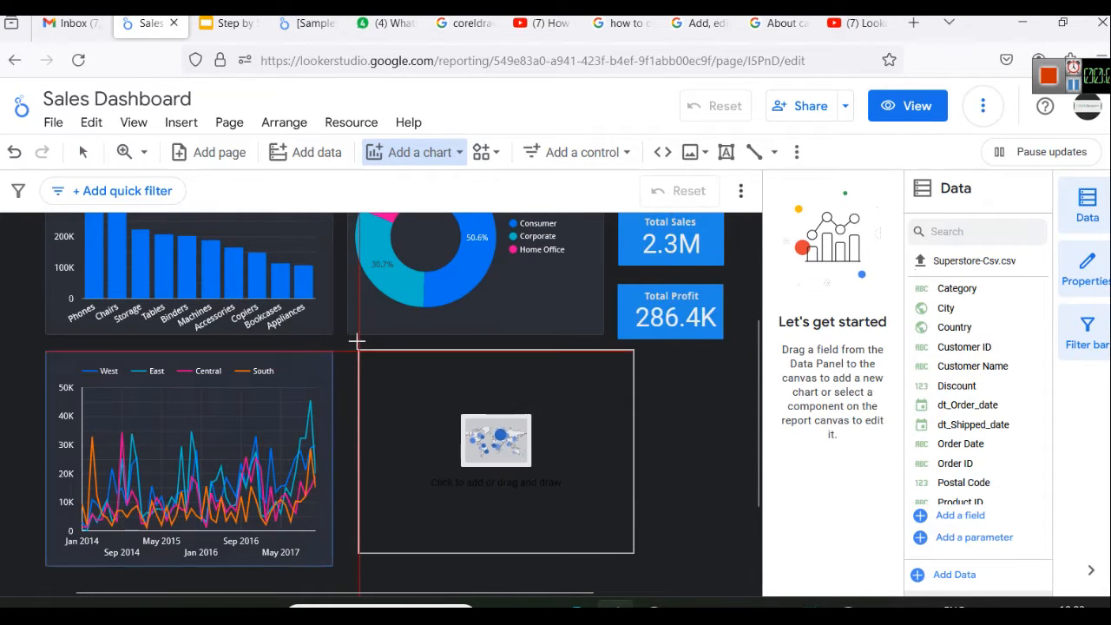
{"action": "left_click", "coordinate": [358, 339]}
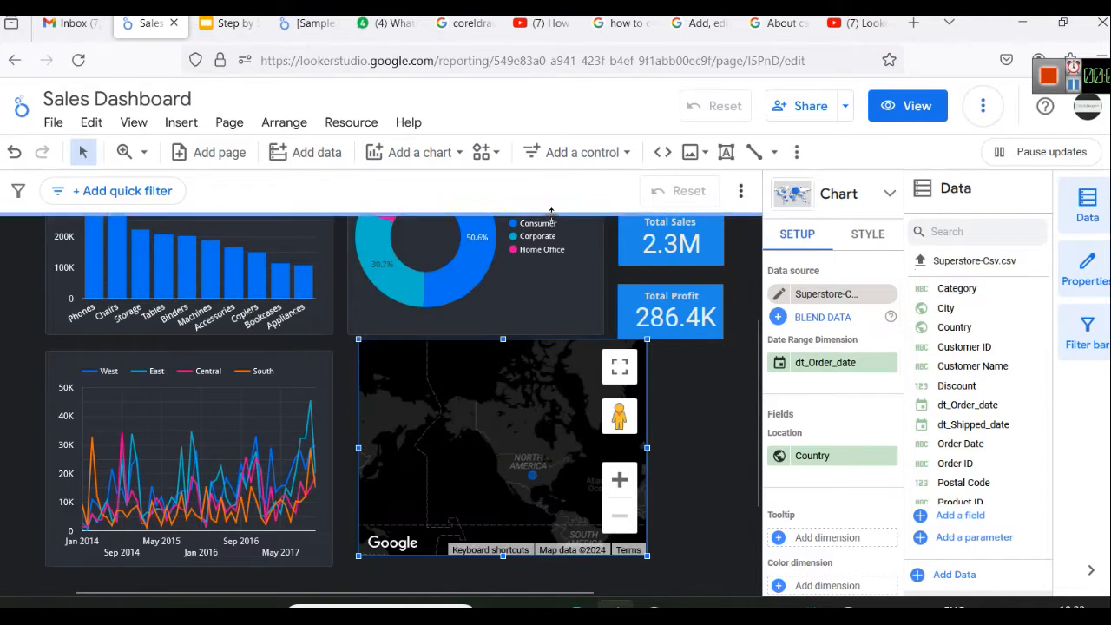
Examine the map in the sample sales dashboard on the YouTube page and return to the Sales Dashboard report
{"action": "left_click", "coordinate": [538, 23]}
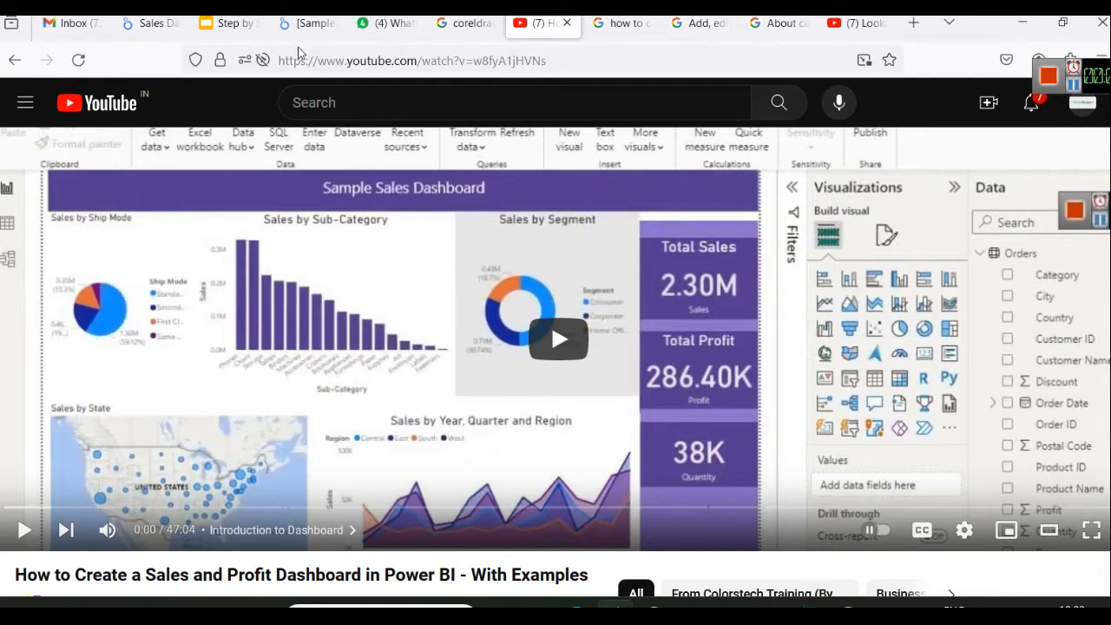
{"action": "left_click", "coordinate": [150, 23]}
{"action": "left_click_drag", "start_coordinate": [473, 446], "coordinate": [476, 422]}
{"action": "left_click", "coordinate": [667, 426]}
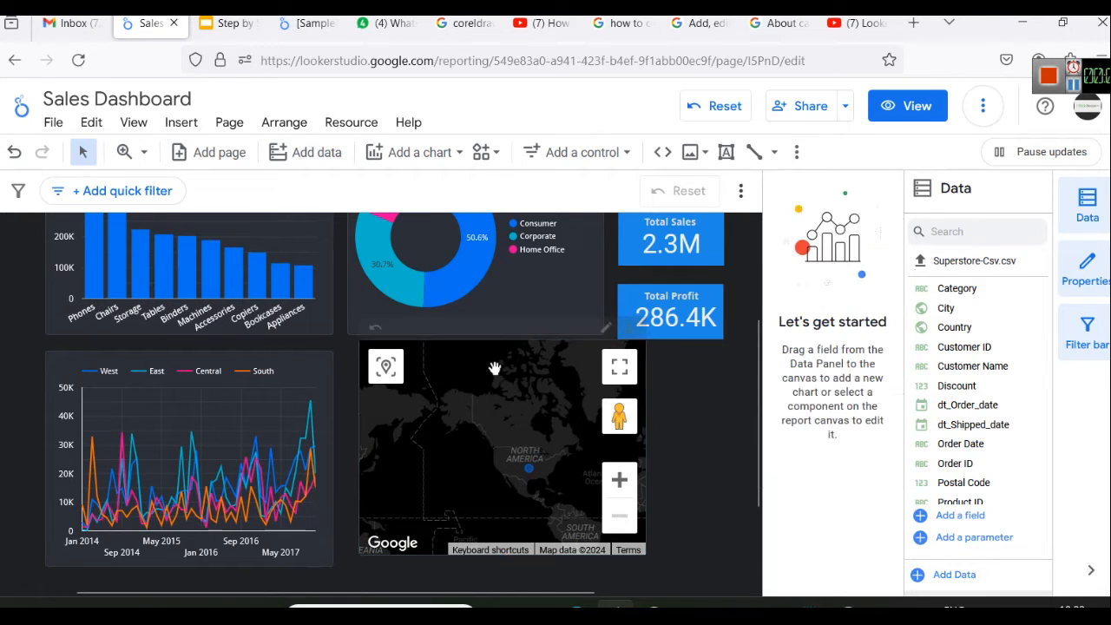
Shorten the map chart from its upper edge so it lines up with the top of the line chart beside it
{"action": "left_click_drag", "start_coordinate": [494, 373], "coordinate": [489, 391]}
{"action": "left_click", "coordinate": [511, 349]}
{"action": "left_click_drag", "start_coordinate": [503, 339], "coordinate": [503, 350]}
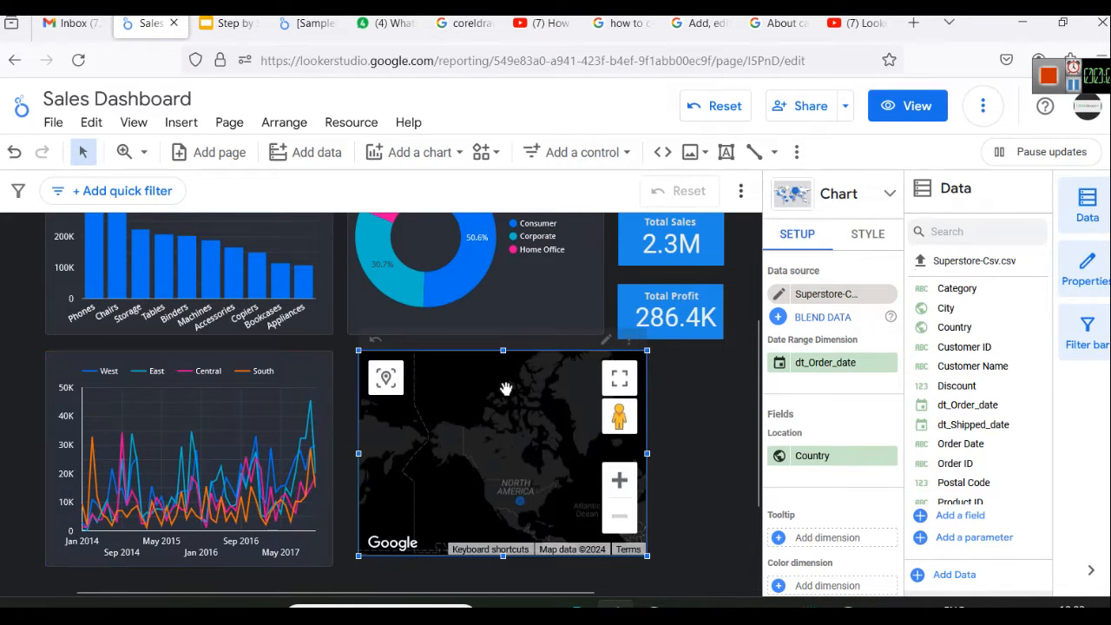
Align the map's left edge with the donut chart above and narrow the map to the donut chart's width
{"action": "left_click", "coordinate": [666, 413]}
{"action": "left_click", "coordinate": [600, 555]}
{"action": "left_click_drag", "start_coordinate": [601, 555], "coordinate": [588, 565]}
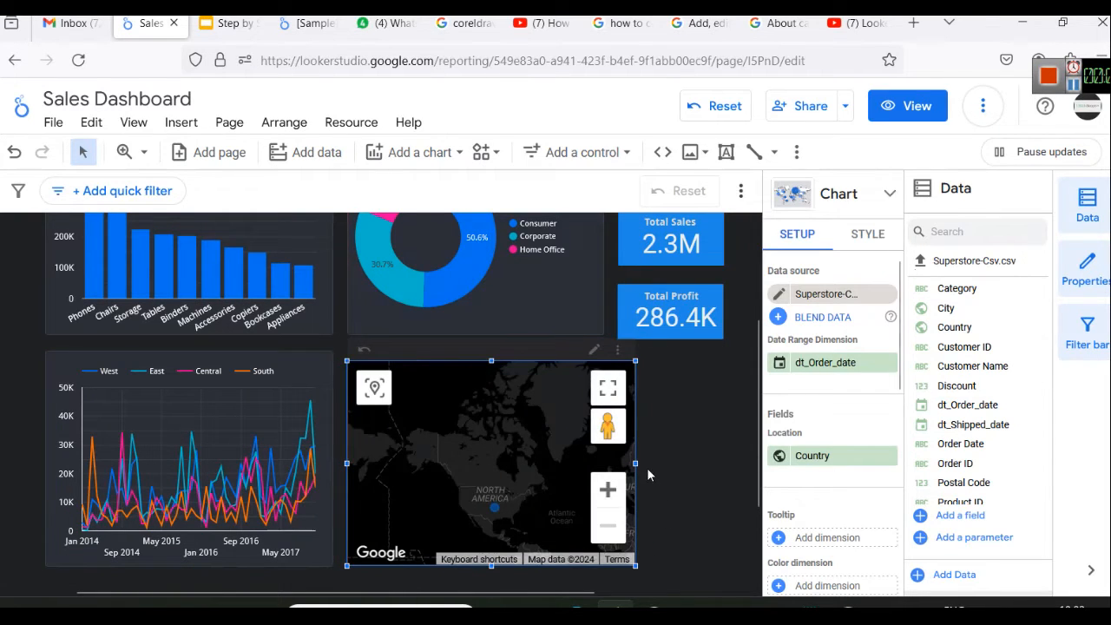
{"action": "left_click_drag", "start_coordinate": [636, 462], "coordinate": [603, 462]}
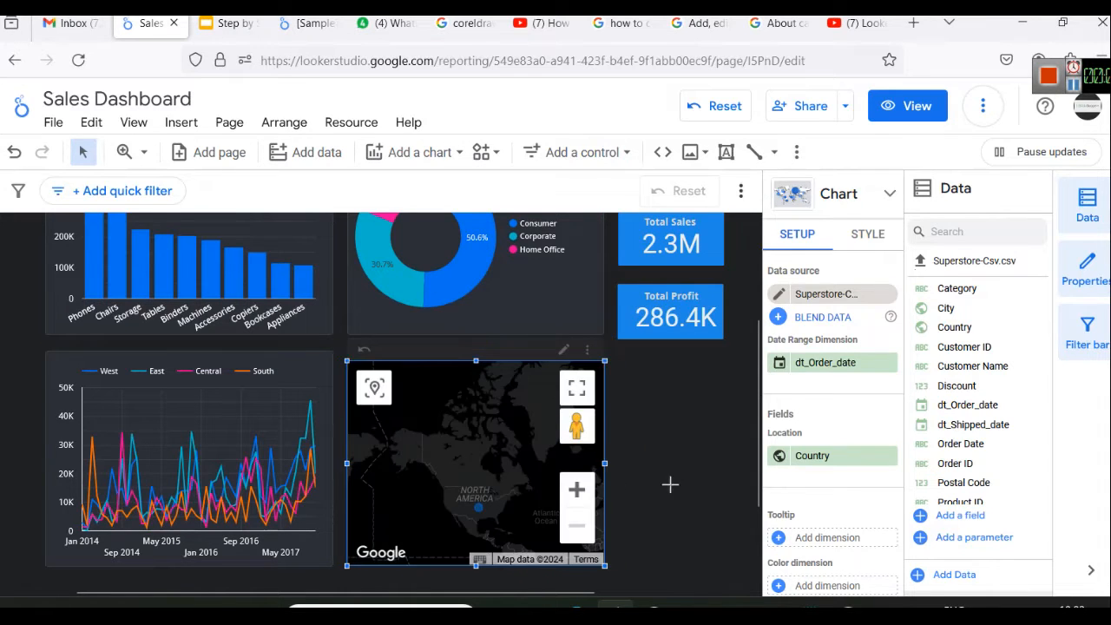
{"action": "left_click", "coordinate": [671, 493]}
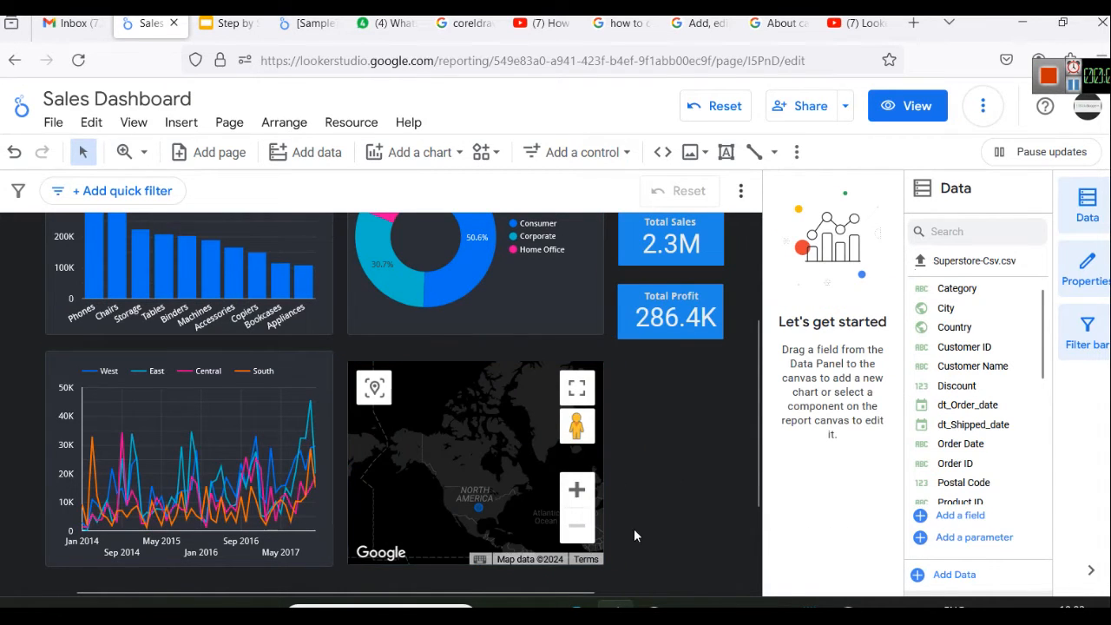
Zoom the map in on the United States and remove dt_Order_date as its date range dimension
{"action": "left_click", "coordinate": [469, 476]}
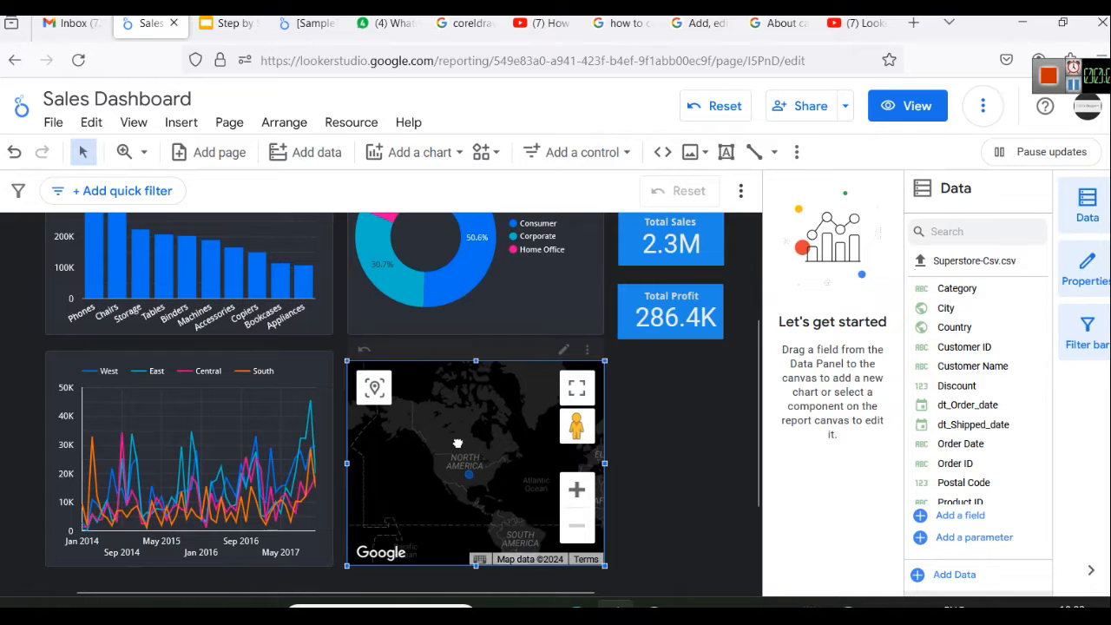
{"action": "left_click", "coordinate": [577, 491]}
{"action": "left_click", "coordinate": [577, 525]}
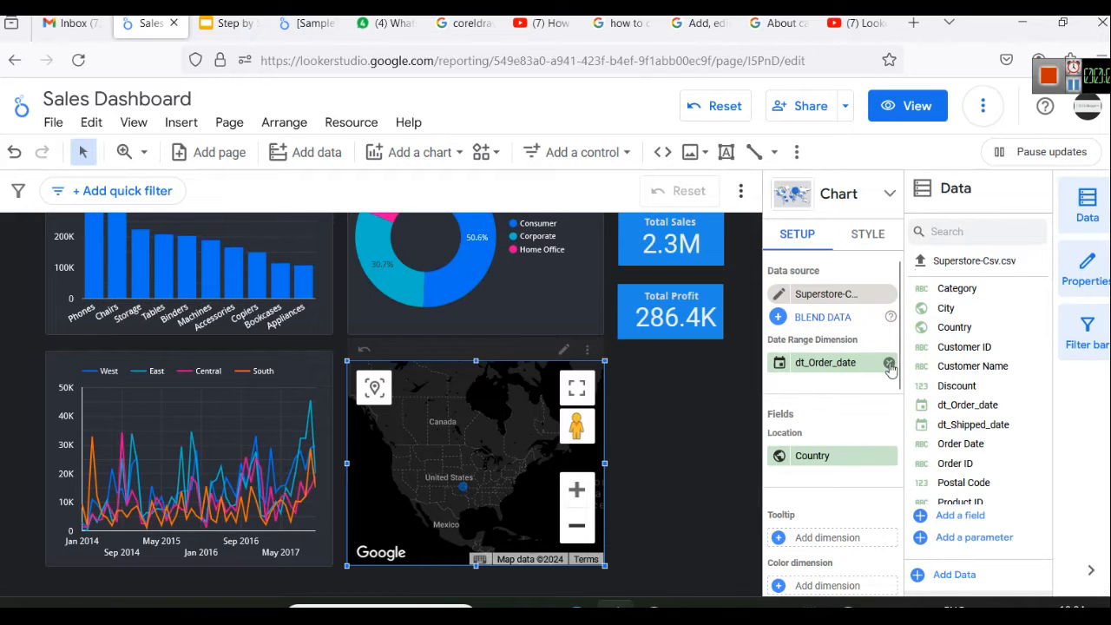
{"action": "left_click", "coordinate": [889, 364]}
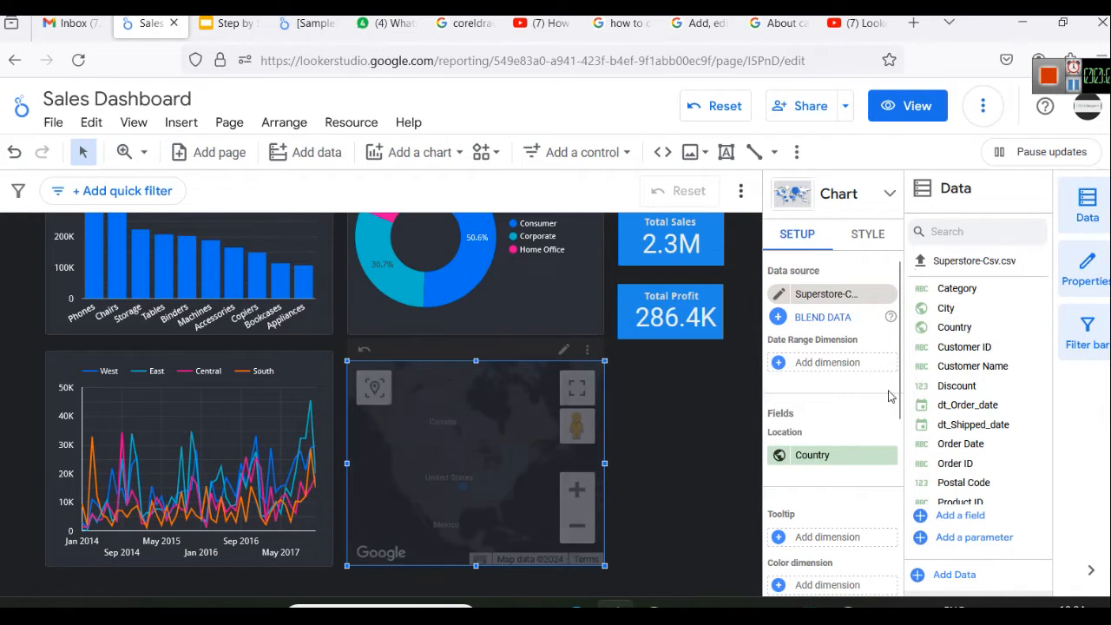
{"action": "scroll", "coordinate": [841, 427], "scroll_direction": "down", "scroll_amount": 3}
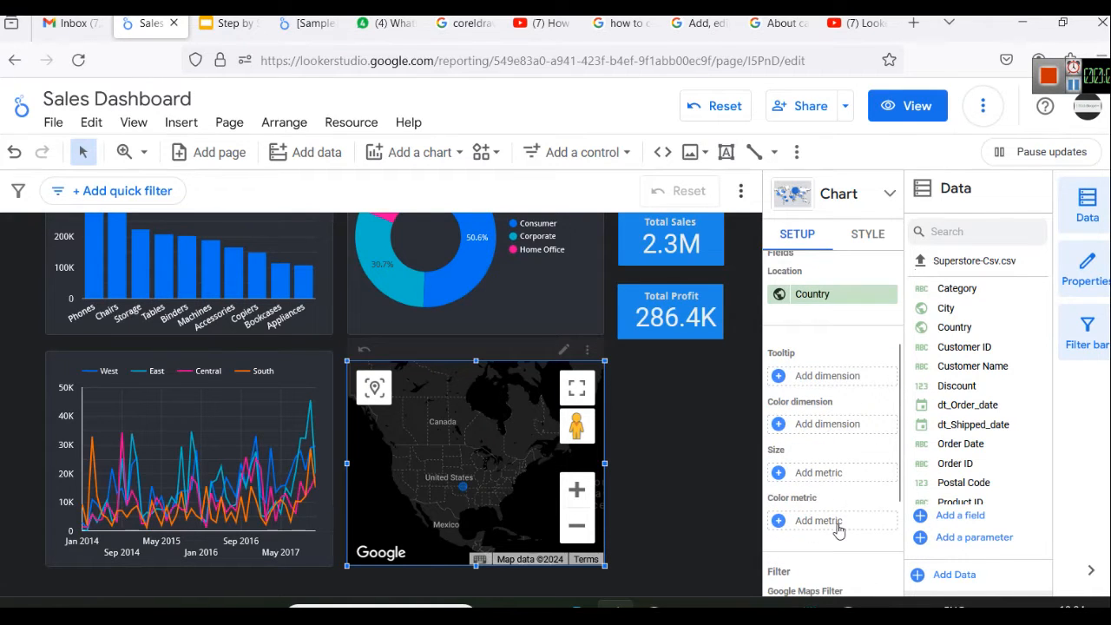
{"action": "scroll", "coordinate": [842, 437], "scroll_direction": "up", "scroll_amount": 3}
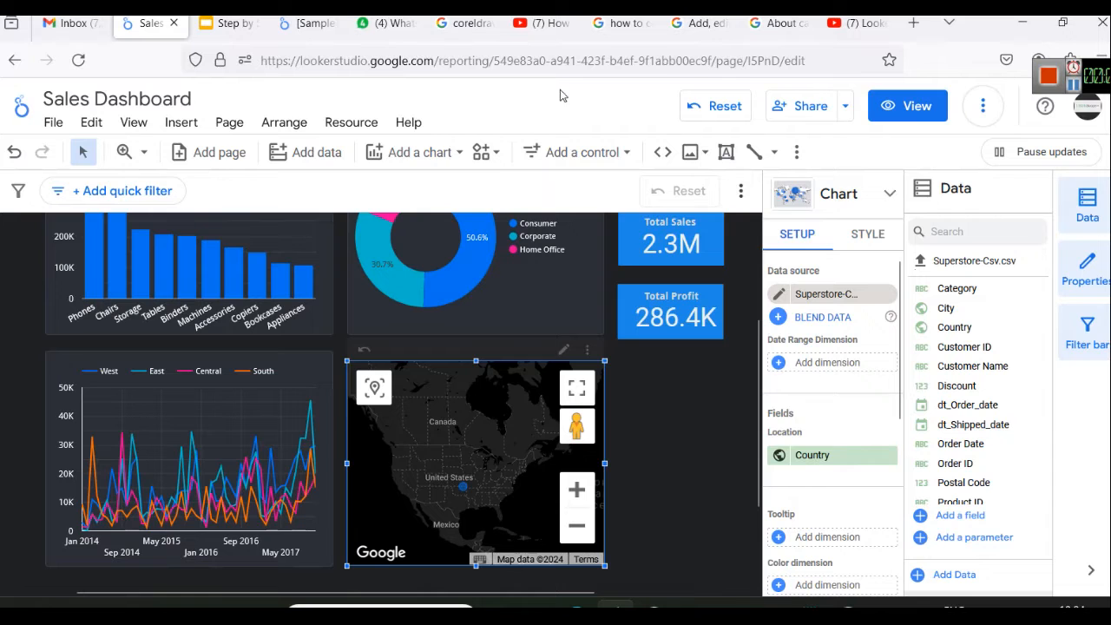
Consult the YouTube sample dashboard again and assign Sales as the report map's Size metric
{"action": "left_click", "coordinate": [546, 23]}
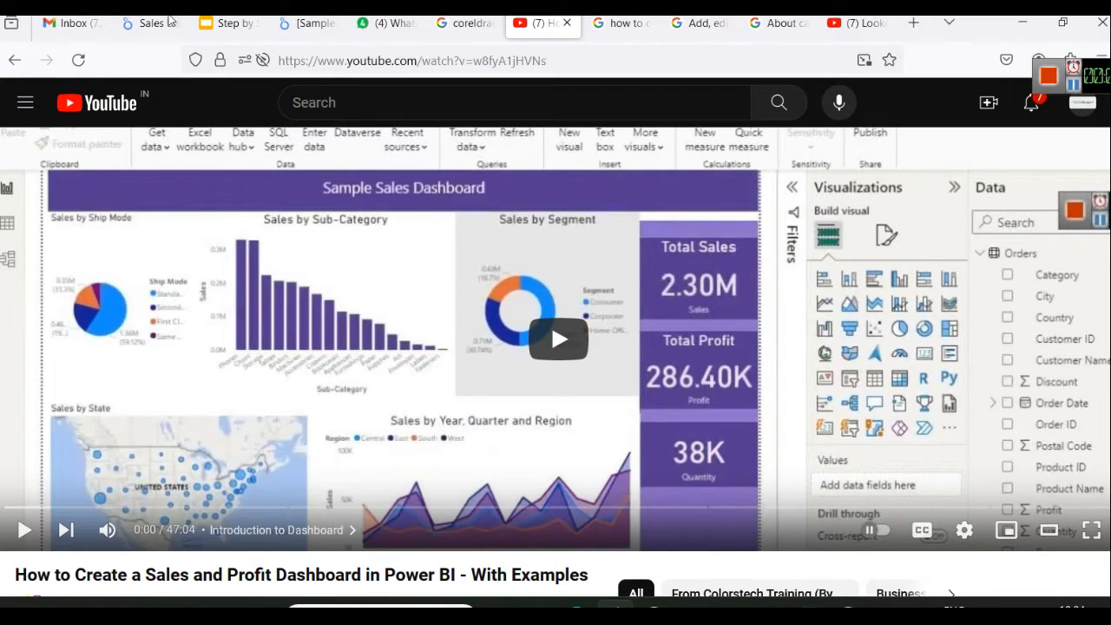
{"action": "left_click", "coordinate": [150, 24]}
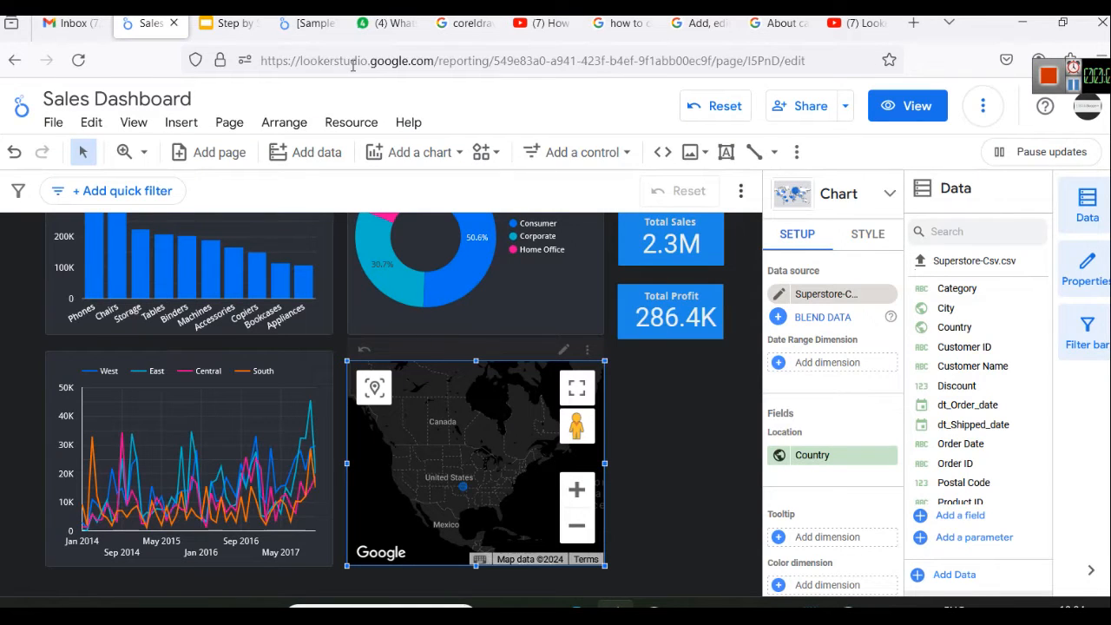
{"action": "scroll", "coordinate": [821, 504], "scroll_direction": "down", "scroll_amount": 3}
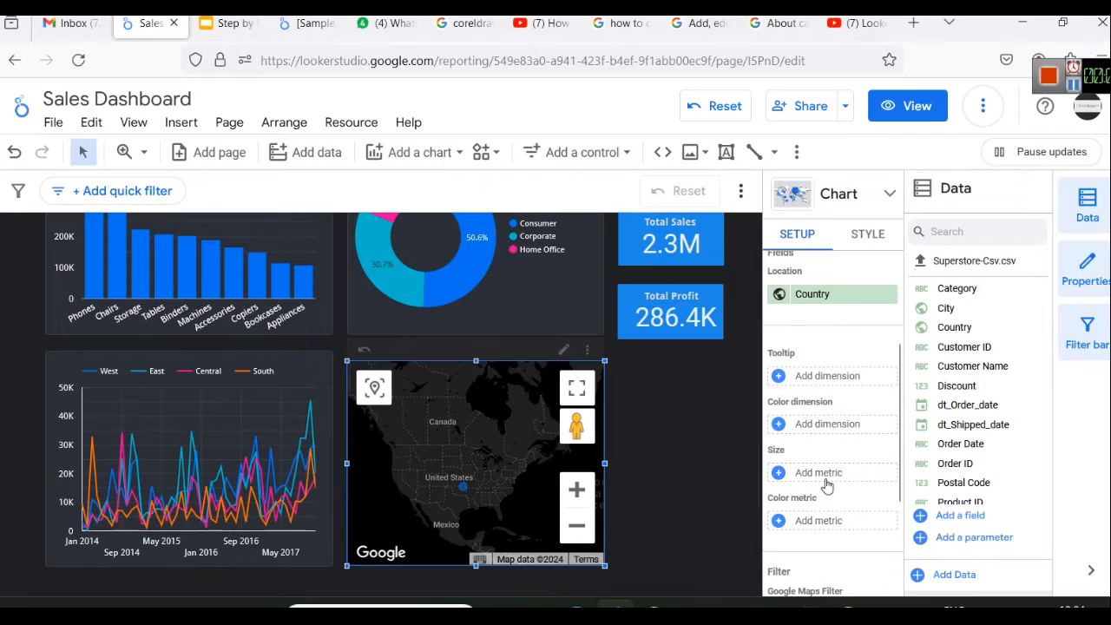
{"action": "scroll", "coordinate": [993, 460], "scroll_direction": "down", "scroll_amount": 5}
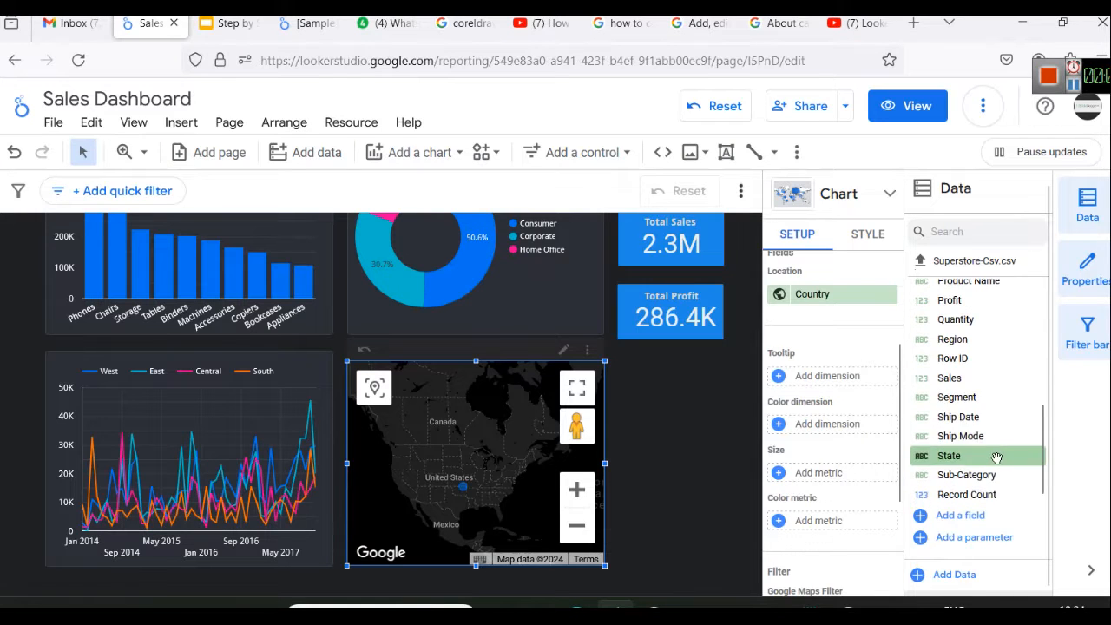
{"action": "left_click_drag", "start_coordinate": [981, 376], "coordinate": [835, 473]}
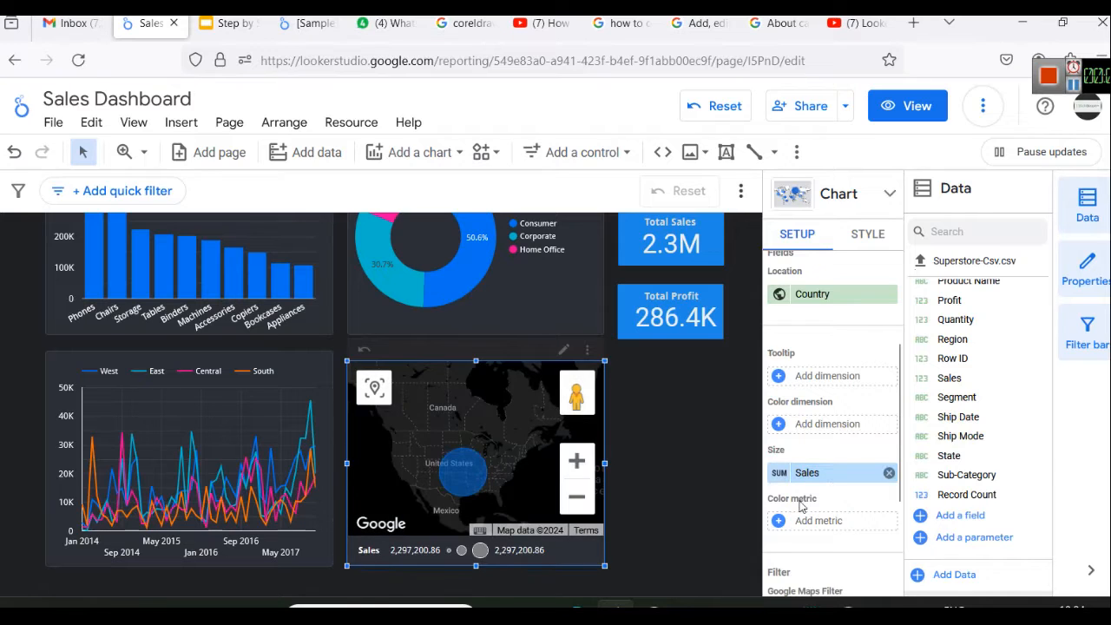
Replace the map's Country location dimension with City
{"action": "mouse_move", "coordinate": [464, 489]}
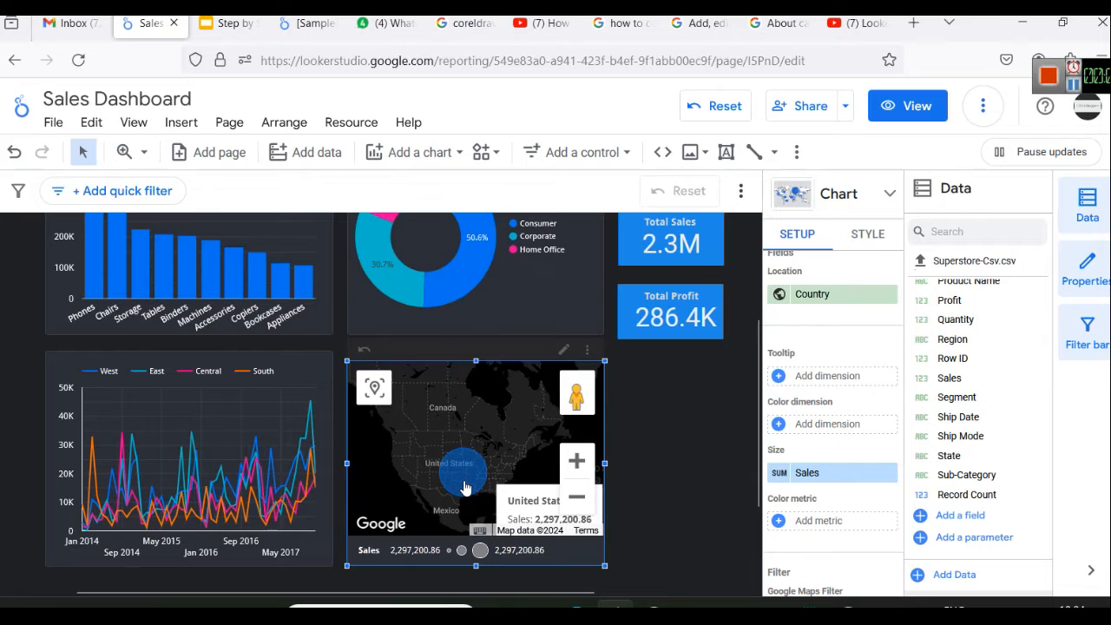
{"action": "left_click", "coordinate": [858, 293]}
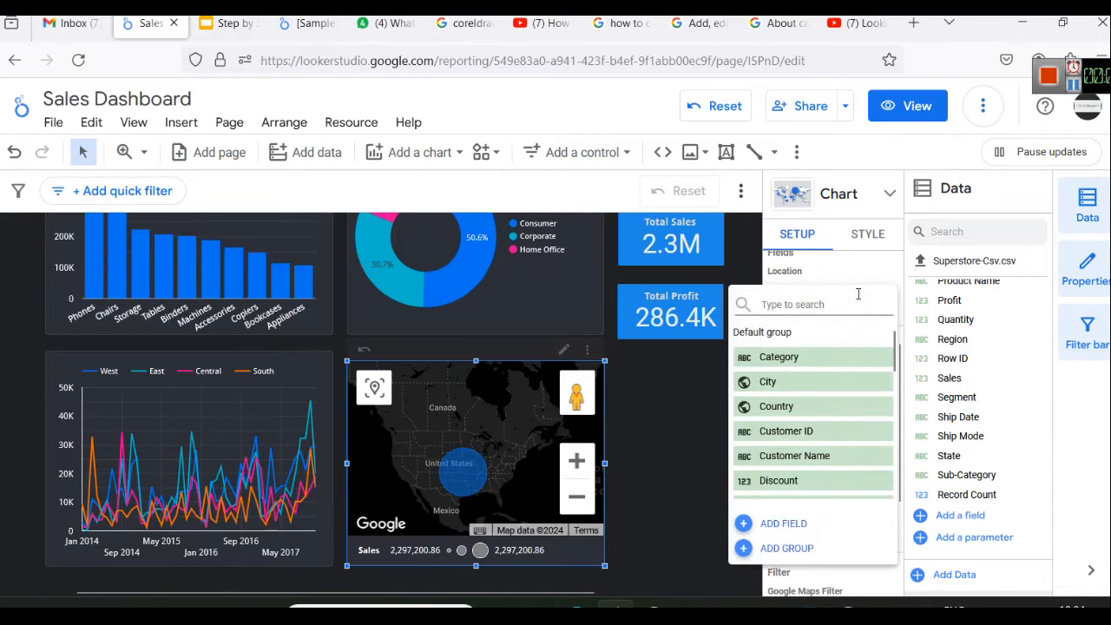
{"action": "left_click", "coordinate": [793, 381]}
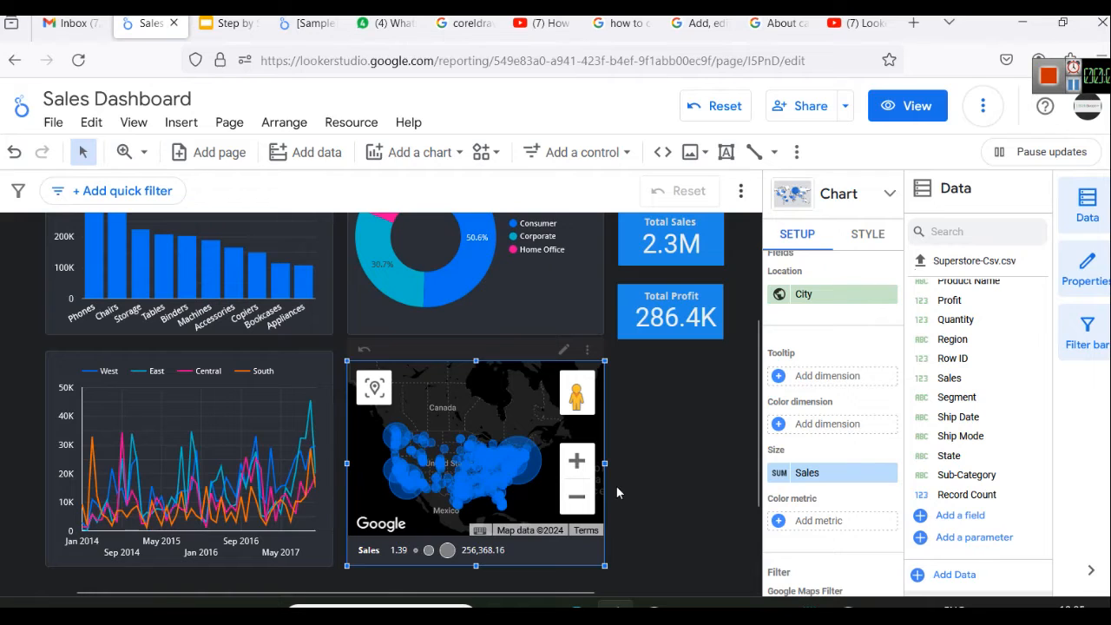
{"action": "mouse_move", "coordinate": [445, 456]}
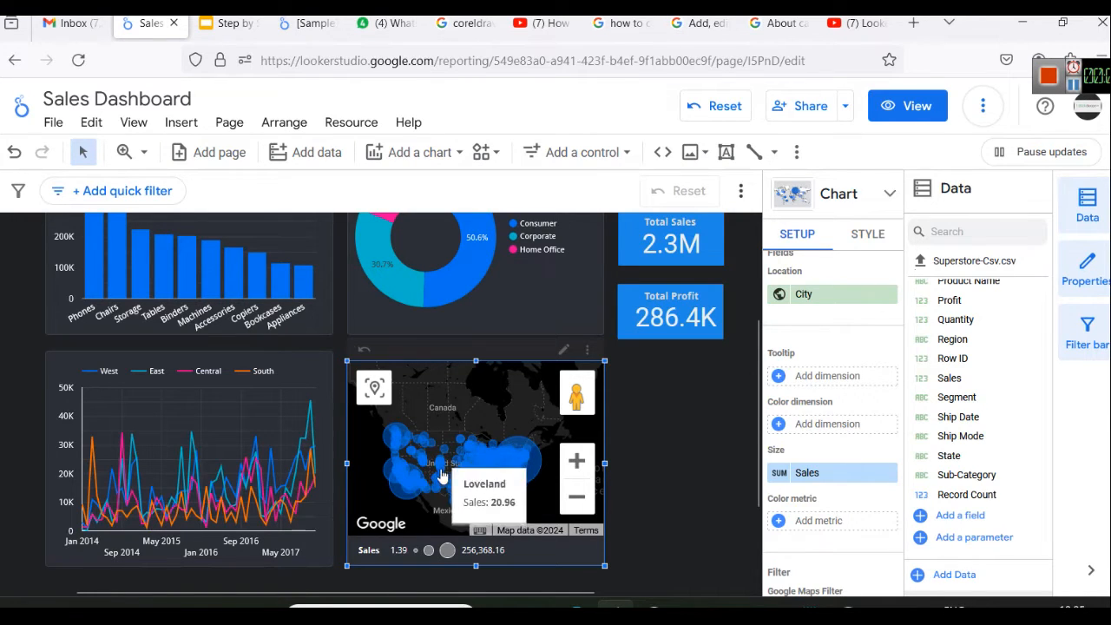
{"action": "mouse_move", "coordinate": [538, 471]}
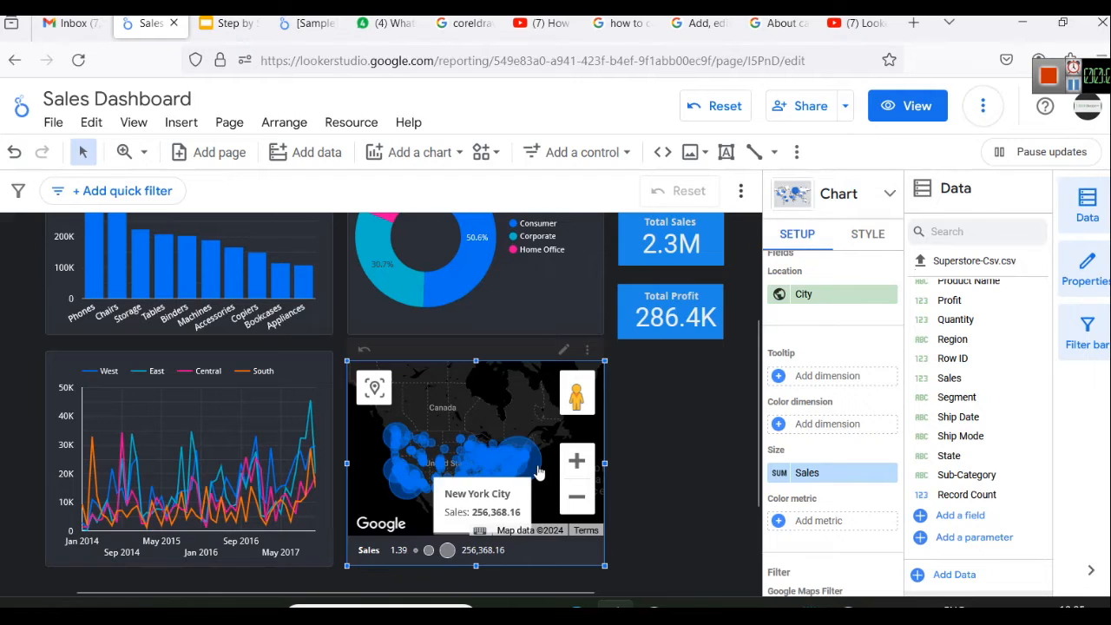
{"action": "mouse_move", "coordinate": [405, 497]}
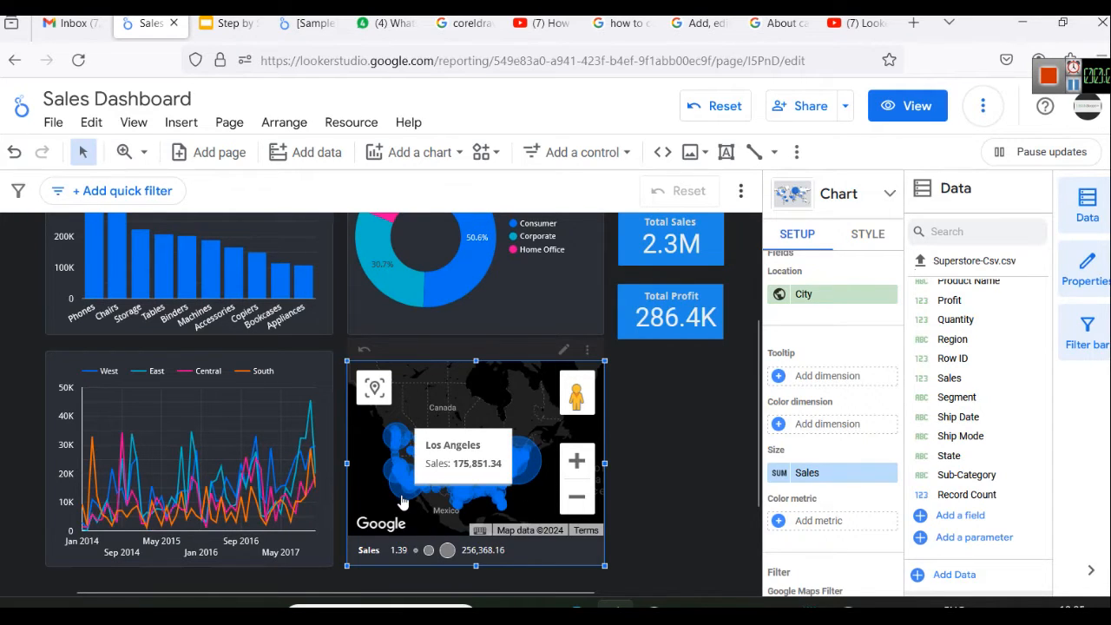
{"action": "mouse_move", "coordinate": [388, 445]}
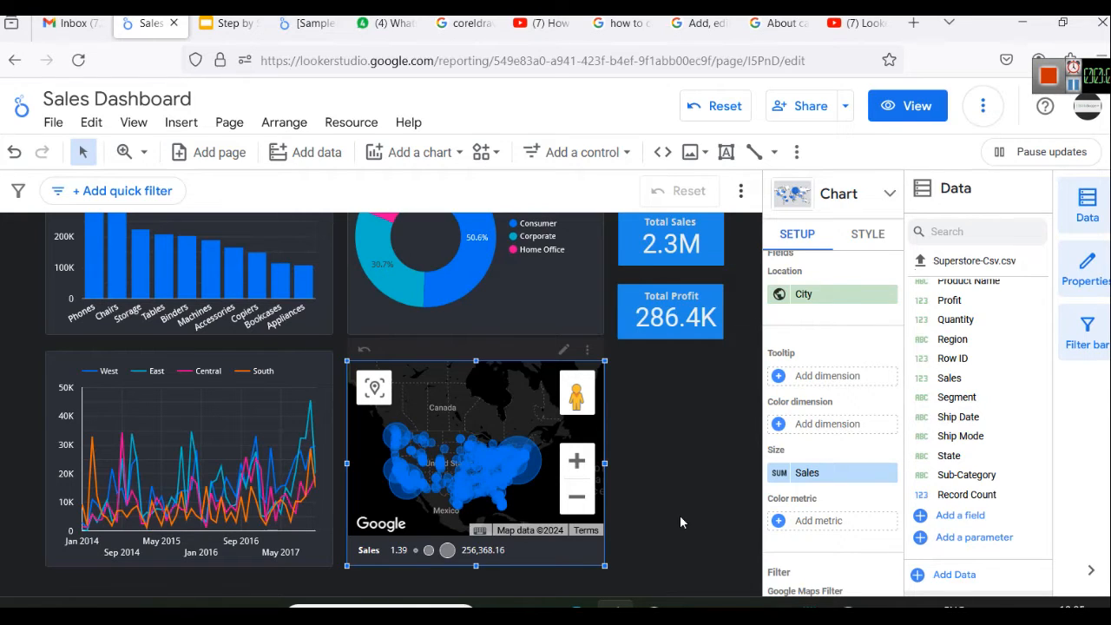
Try the Count and Count Distinct aggregations on the map's Sales size metric and restore Sum
{"action": "left_click", "coordinate": [780, 473]}
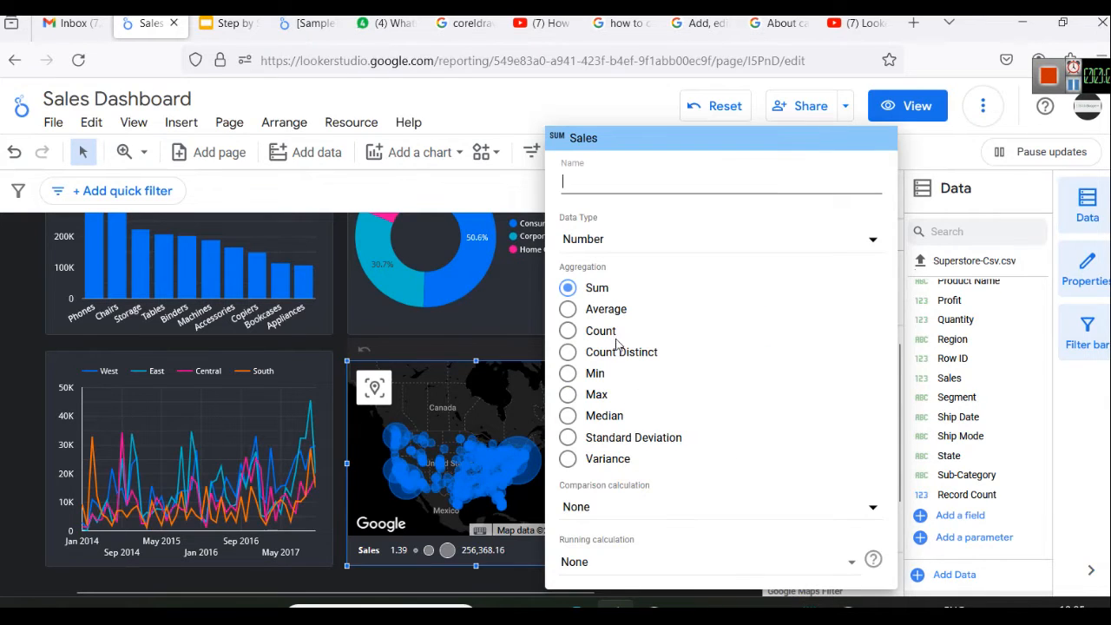
{"action": "left_click", "coordinate": [571, 332]}
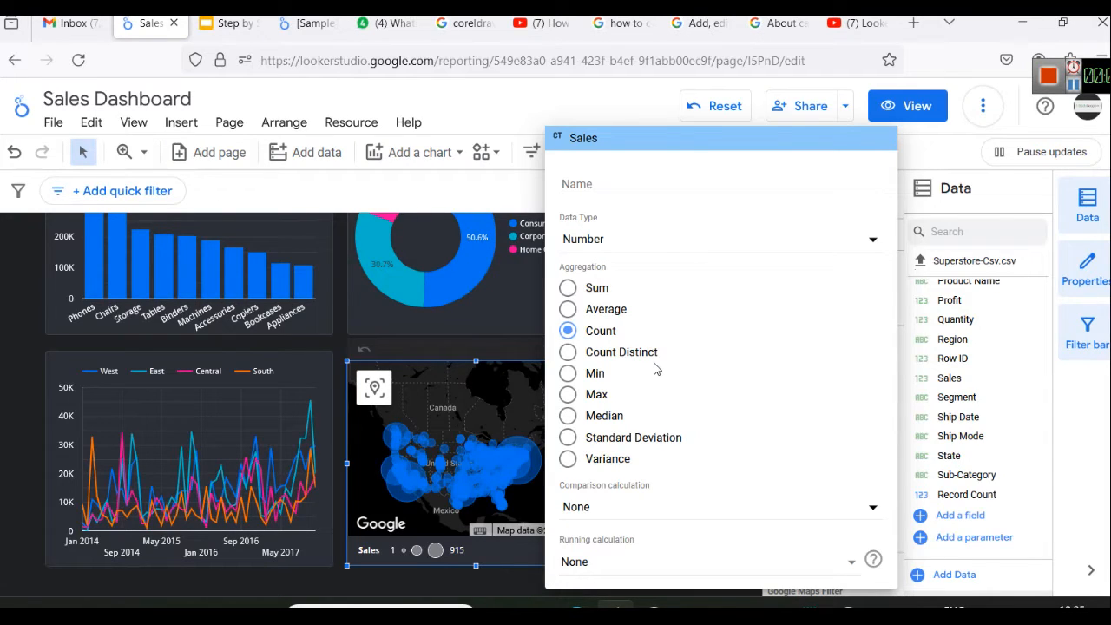
{"action": "left_click", "coordinate": [567, 352]}
{"action": "left_click", "coordinate": [568, 290]}
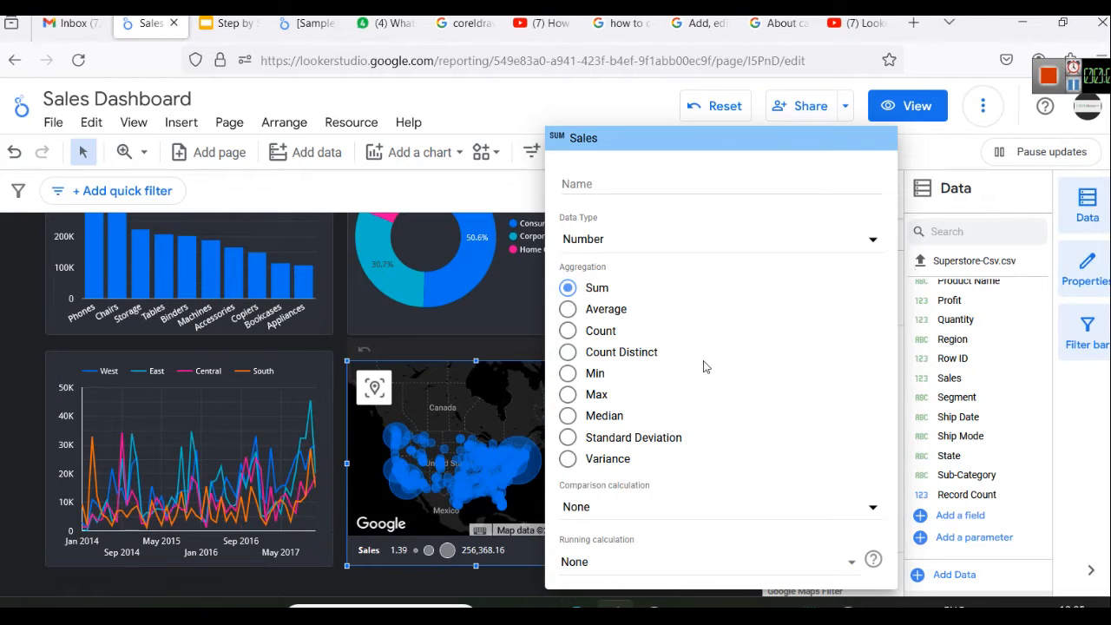
{"action": "left_click", "coordinate": [938, 163]}
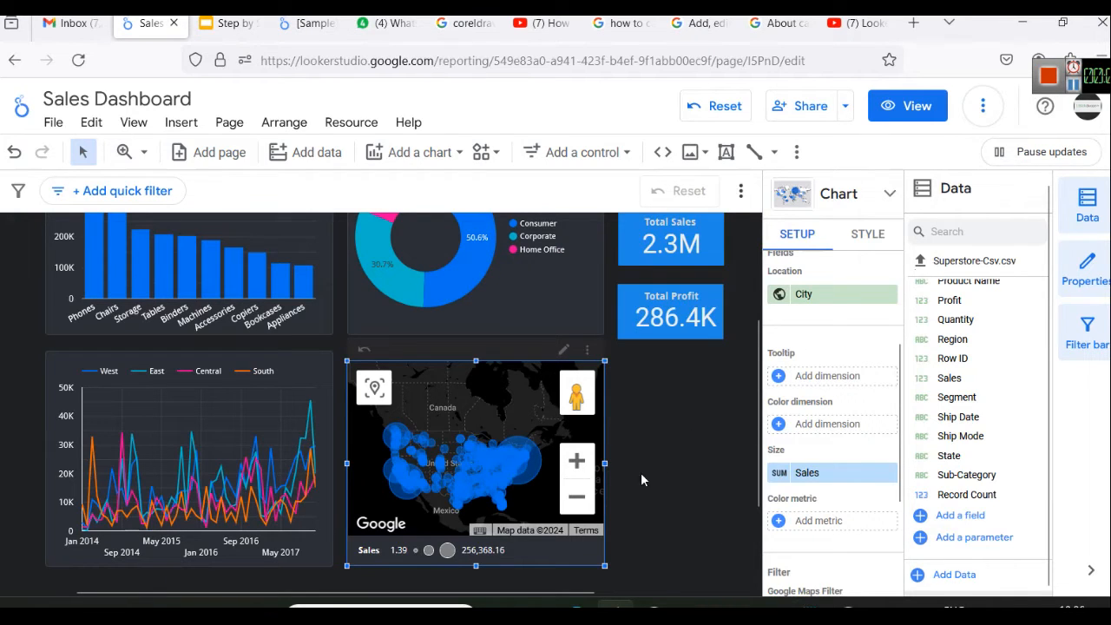
Switch the Sales Dashboard report from editing to view mode
{"action": "left_click", "coordinate": [576, 501]}
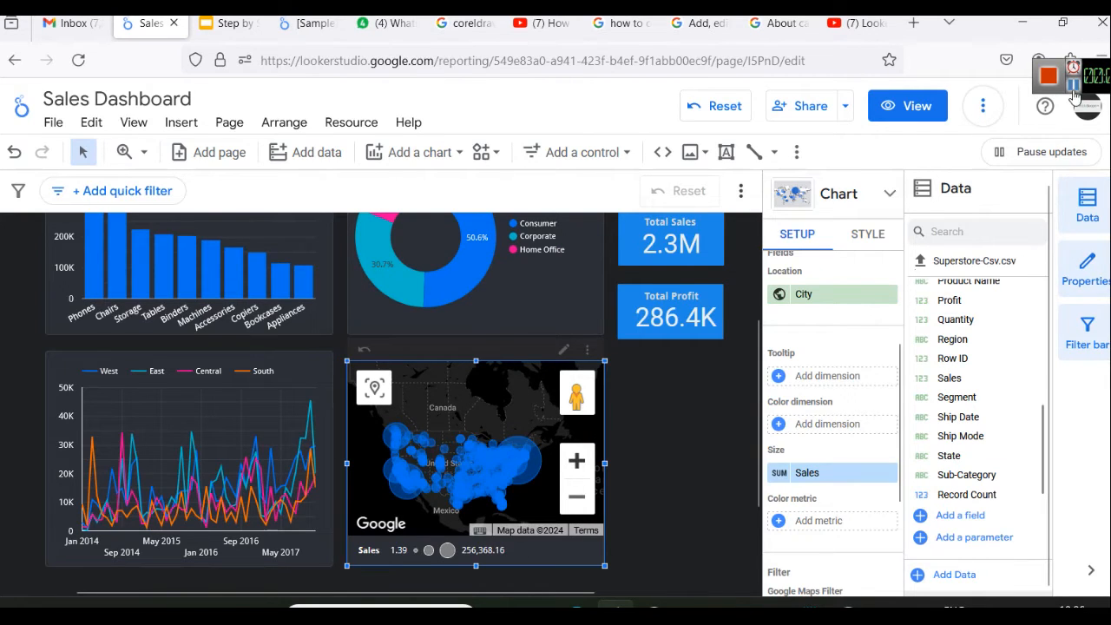
{"action": "mouse_move", "coordinate": [504, 450]}
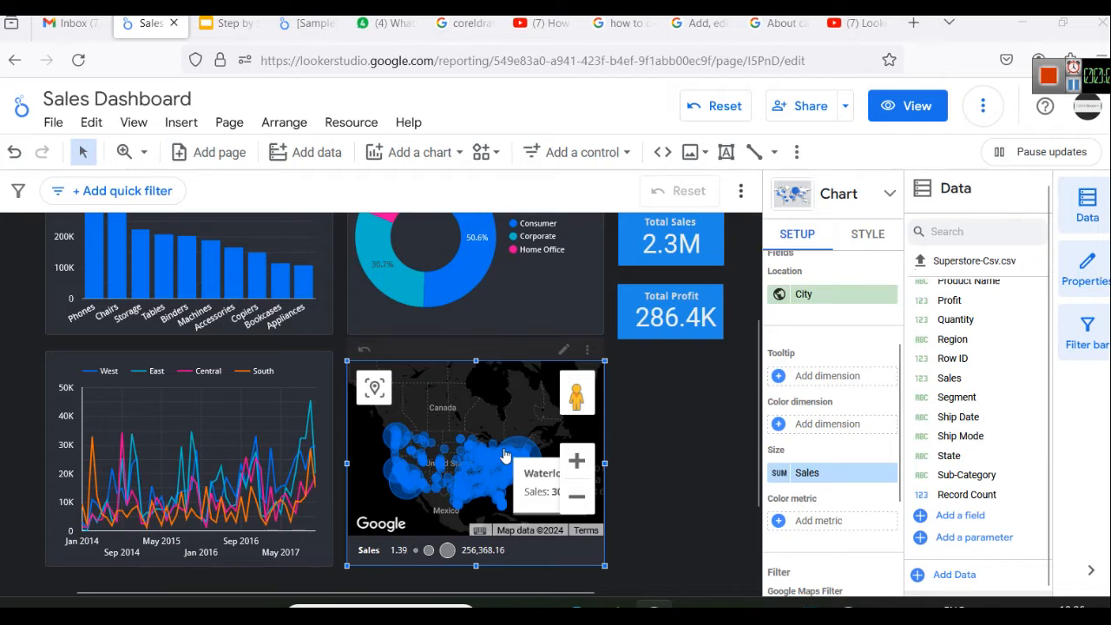
{"action": "left_click", "coordinate": [887, 106]}
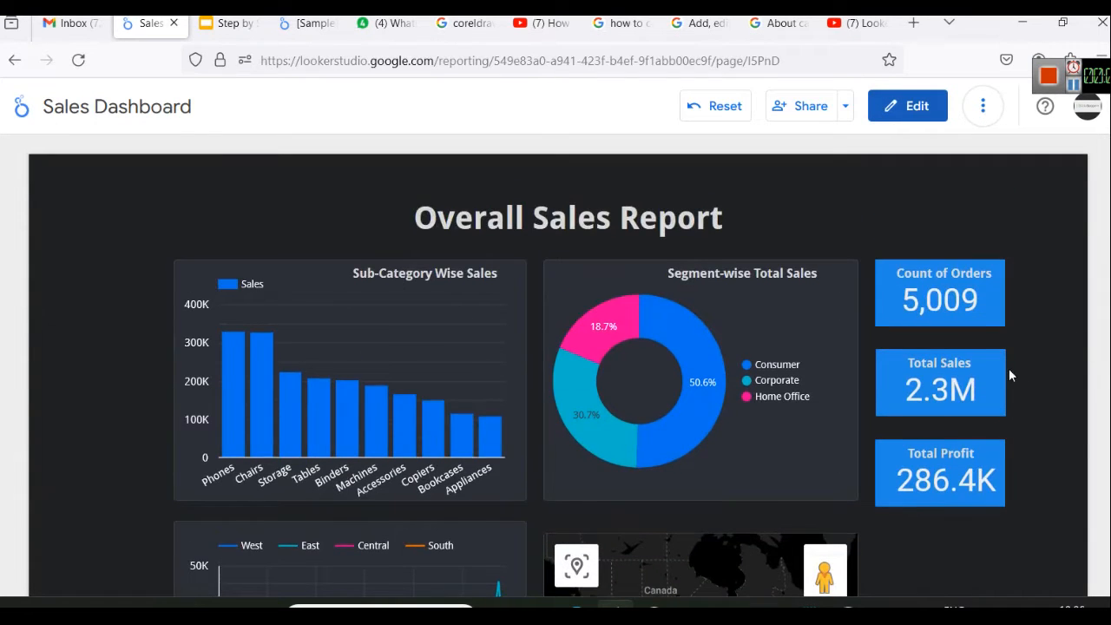
Look over the published report's charts and map, and return the report to editing
{"action": "scroll", "coordinate": [955, 365], "scroll_direction": "down", "scroll_amount": 4}
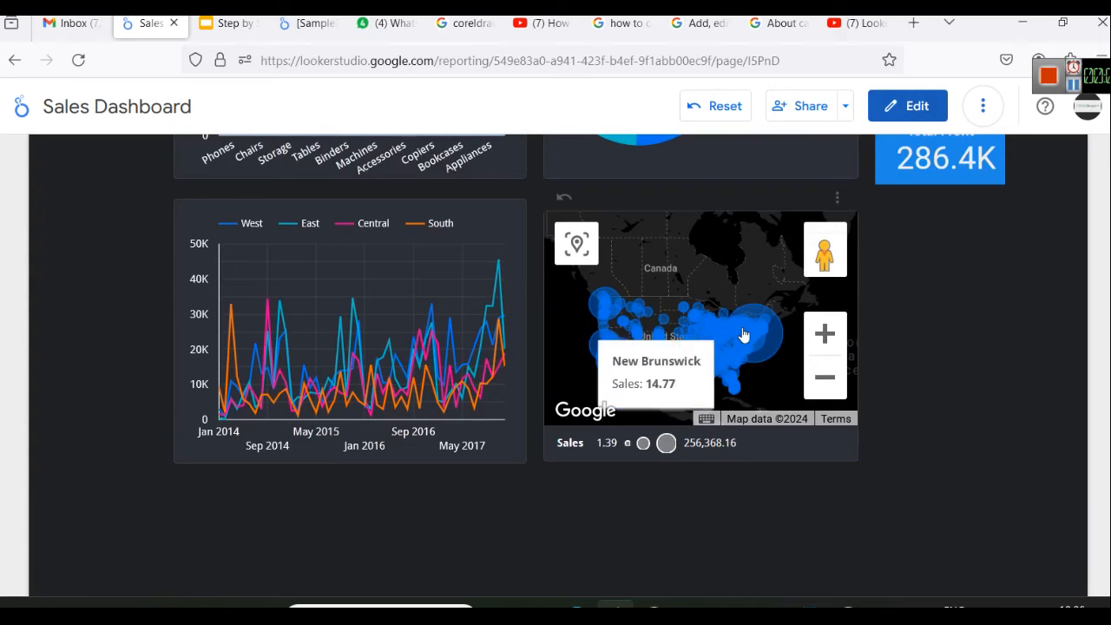
{"action": "scroll", "coordinate": [901, 456], "scroll_direction": "up", "scroll_amount": 3}
{"action": "scroll", "coordinate": [901, 457], "scroll_direction": "up", "scroll_amount": 1}
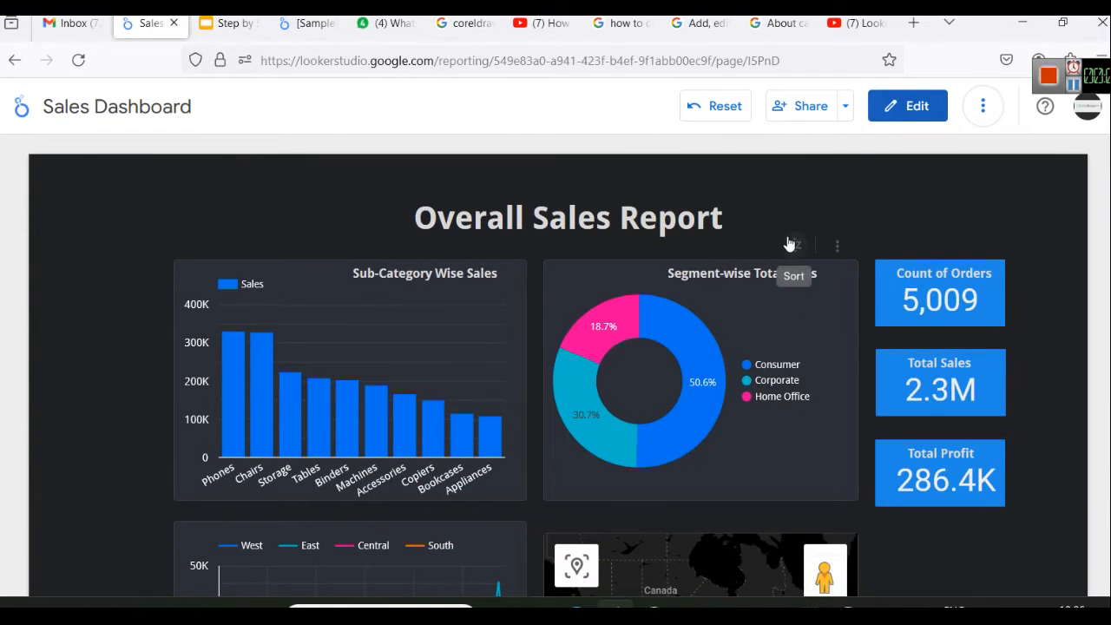
{"action": "left_click", "coordinate": [901, 122]}
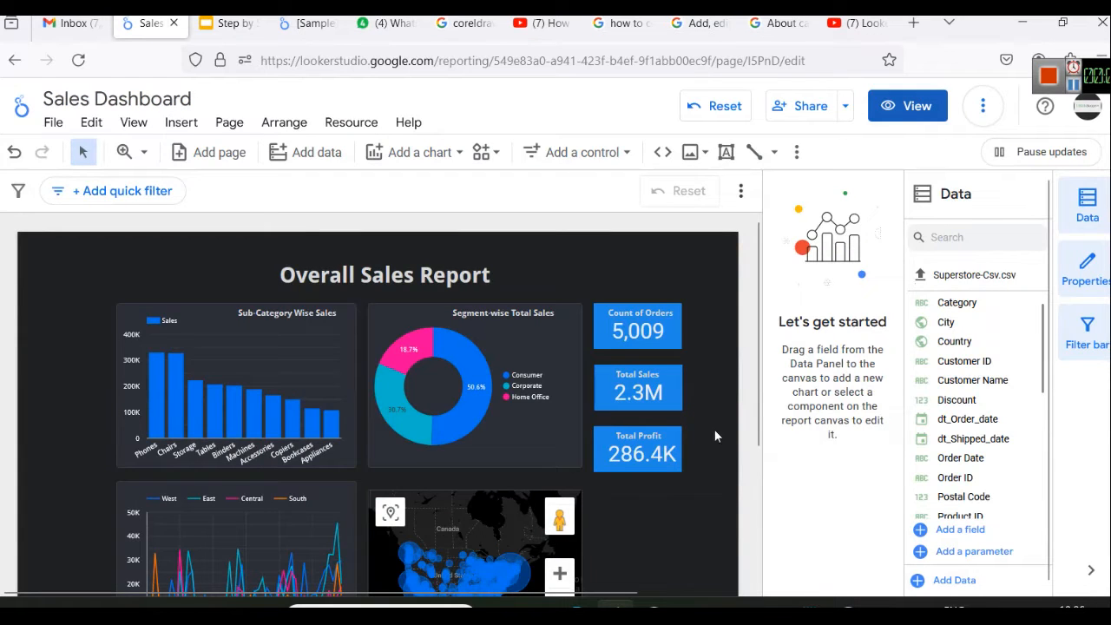
Widen the city map to line up with the scorecards' outer edge and zoom it in on the United States
{"action": "scroll", "coordinate": [686, 429], "scroll_direction": "down", "scroll_amount": 1}
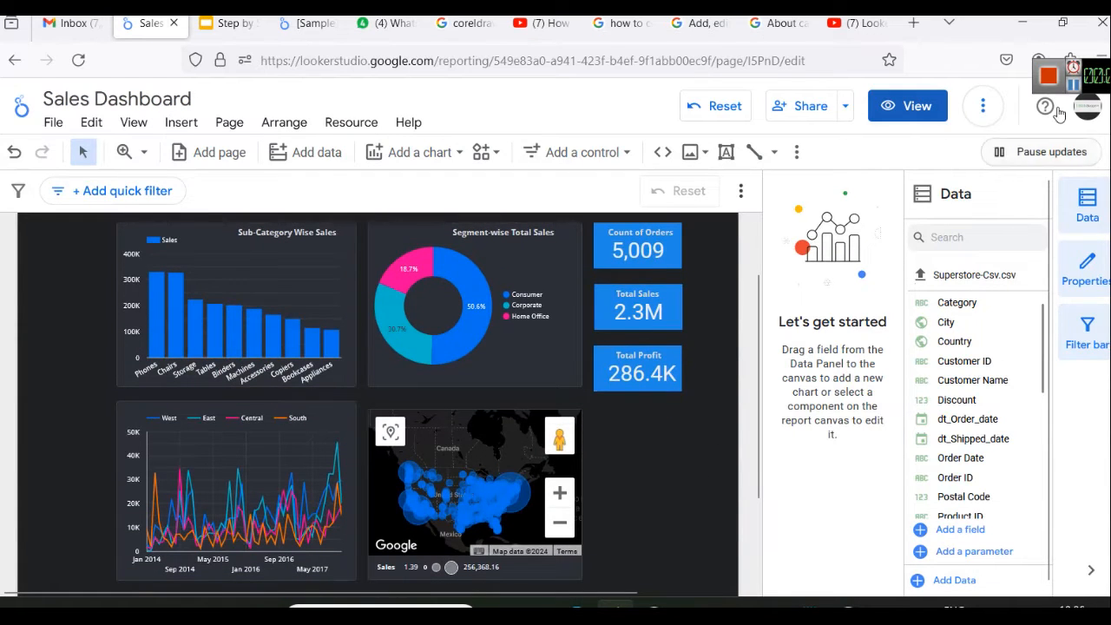
{"action": "key", "text": "ctrl+z"}
{"action": "left_click", "coordinate": [641, 485]}
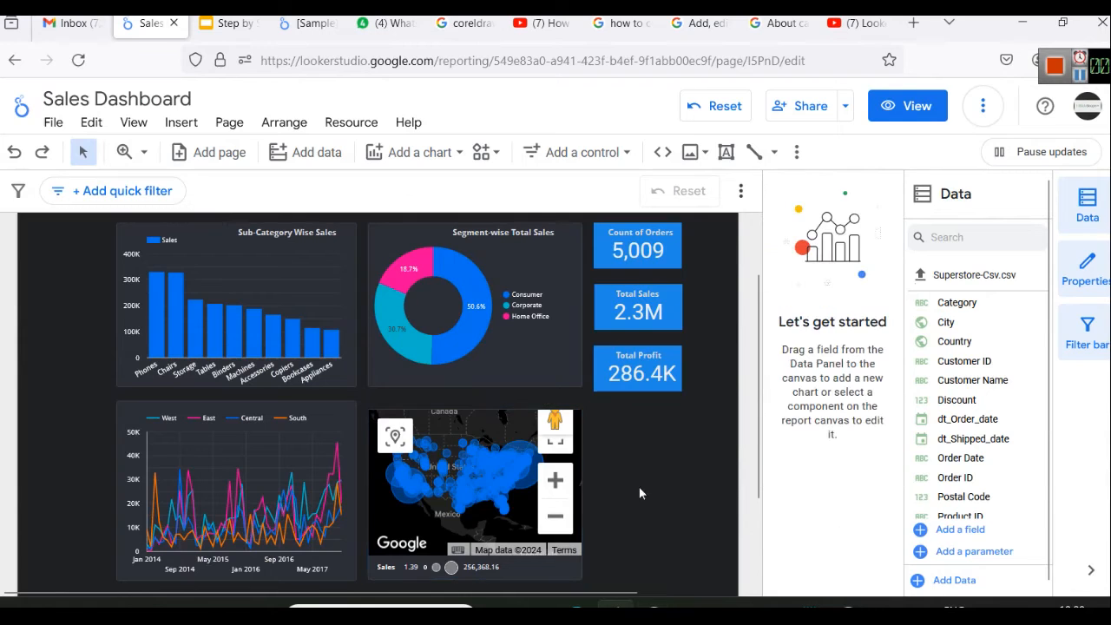
{"action": "left_click_drag", "start_coordinate": [580, 492], "coordinate": [685, 484]}
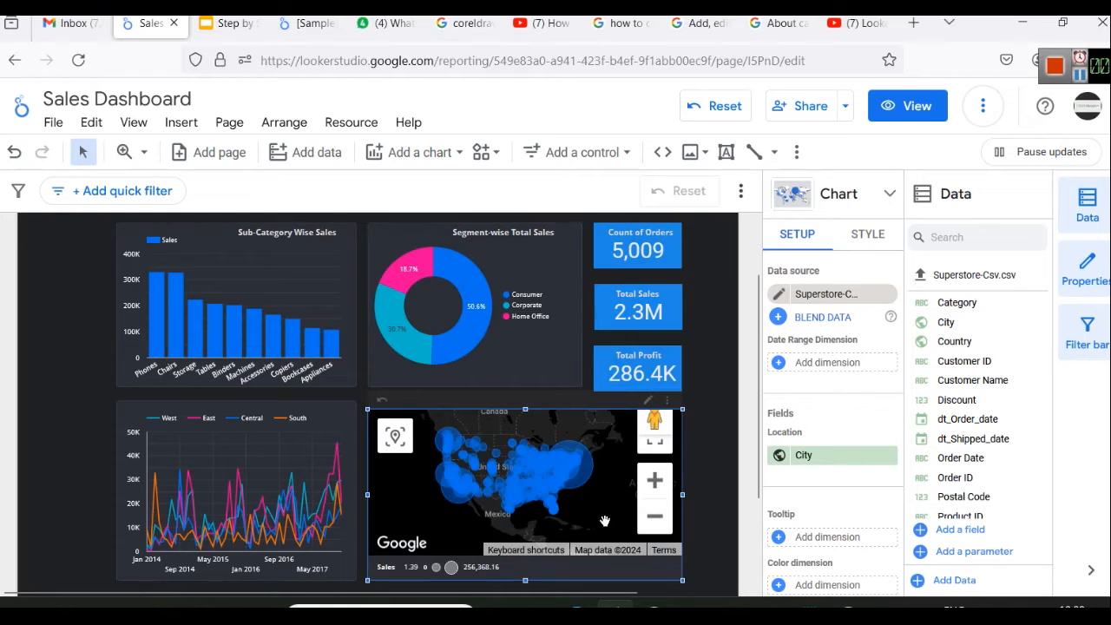
{"action": "left_click", "coordinate": [656, 482]}
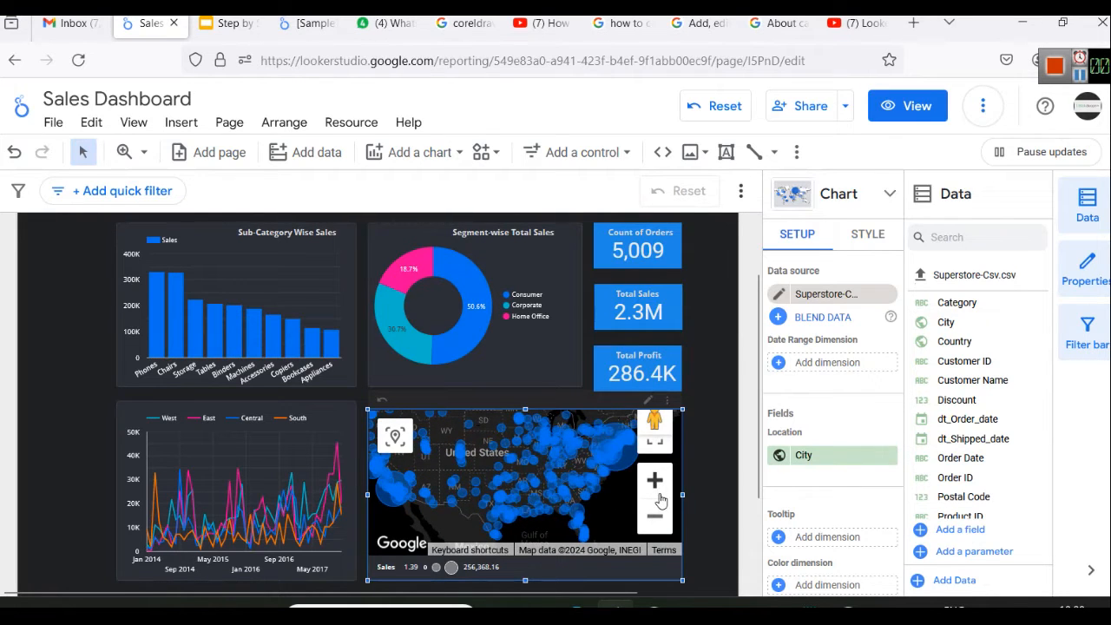
{"action": "left_click", "coordinate": [714, 473]}
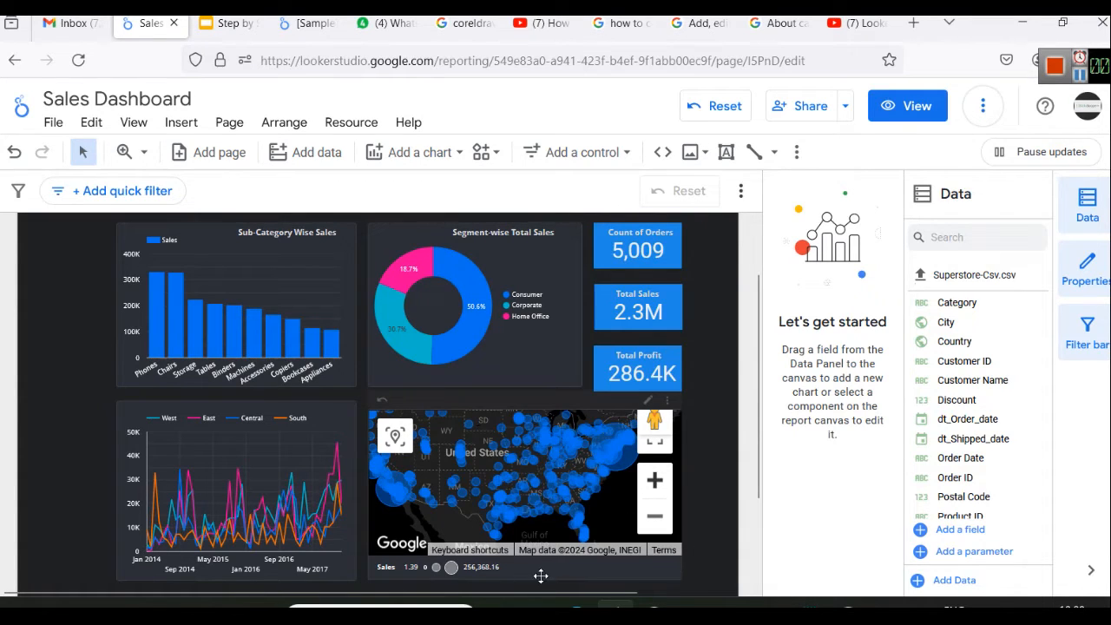
Duplicate the Segment-wise Total Sales title onto the map's legend strip and change the copy's text to City-wise Total Sales
{"action": "left_click", "coordinate": [506, 234]}
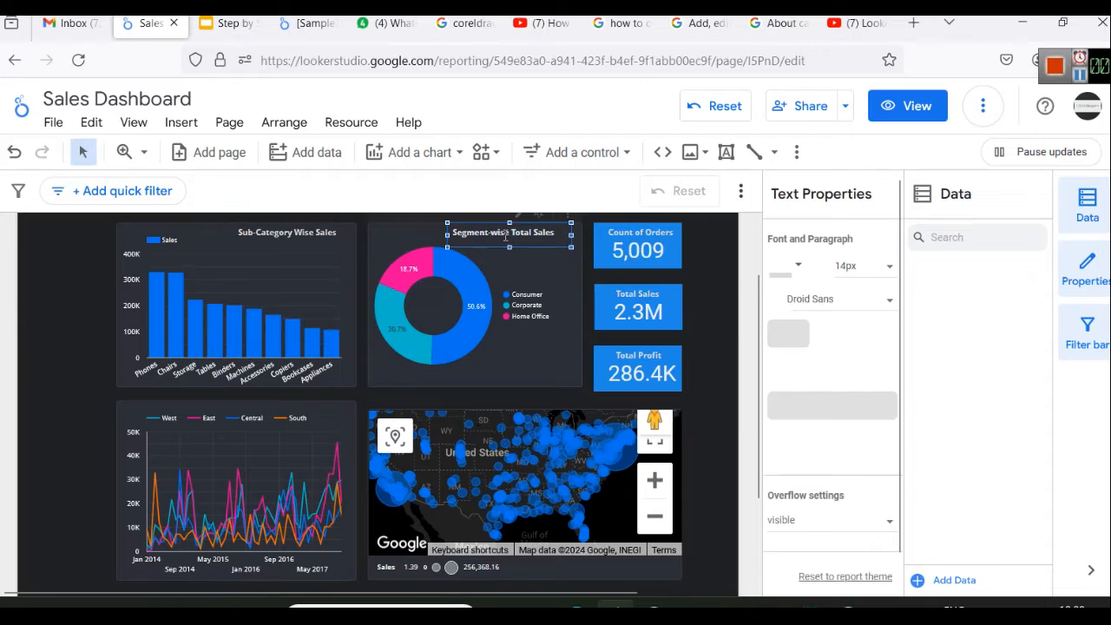
{"action": "key", "text": "ctrl+d"}
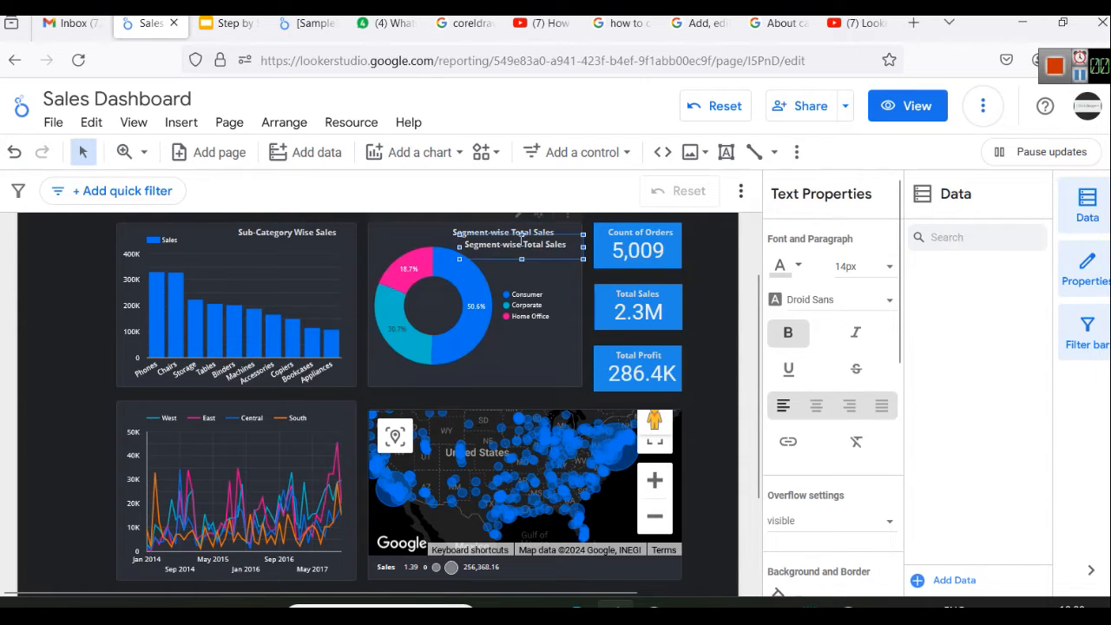
{"action": "left_click_drag", "start_coordinate": [522, 237], "coordinate": [601, 564]}
{"action": "double_click", "coordinate": [585, 573]}
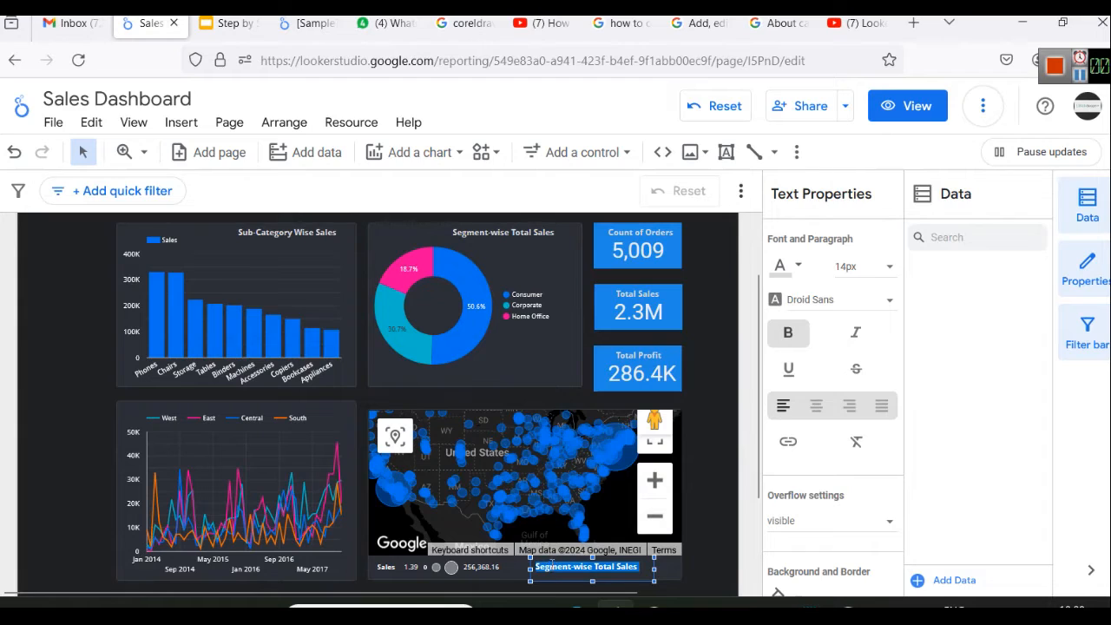
{"action": "double_click", "coordinate": [552, 570]}
{"action": "type", "text": "City"}
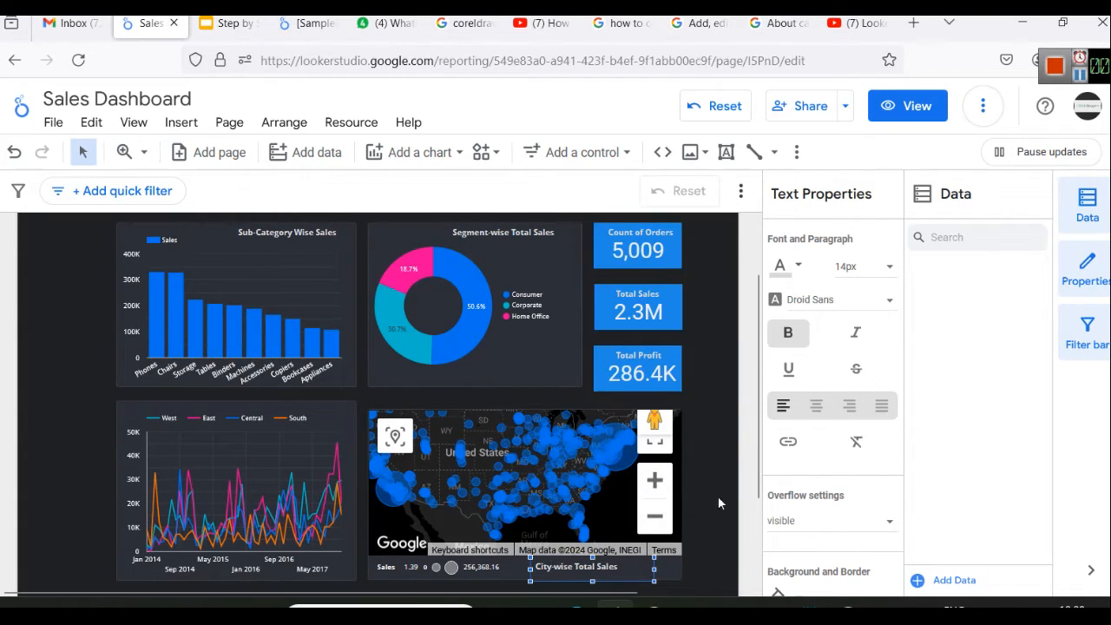
{"action": "left_click", "coordinate": [719, 489]}
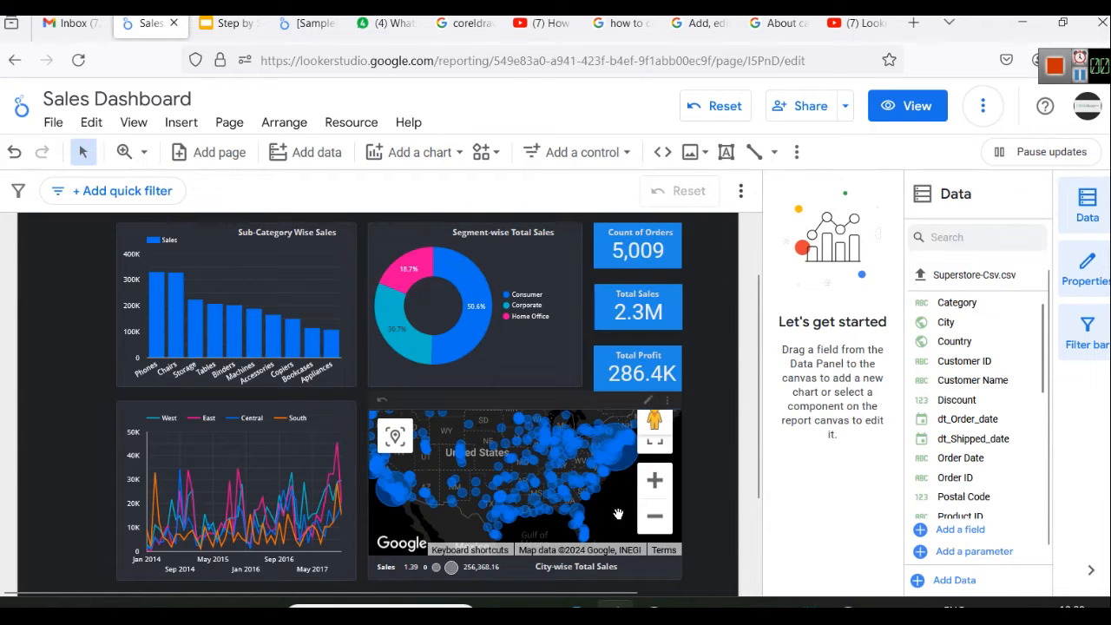
Try the Satellite background type in the map's style settings and restore Map
{"action": "left_click", "coordinate": [588, 447]}
{"action": "scroll", "coordinate": [863, 422], "scroll_direction": "down", "scroll_amount": 5}
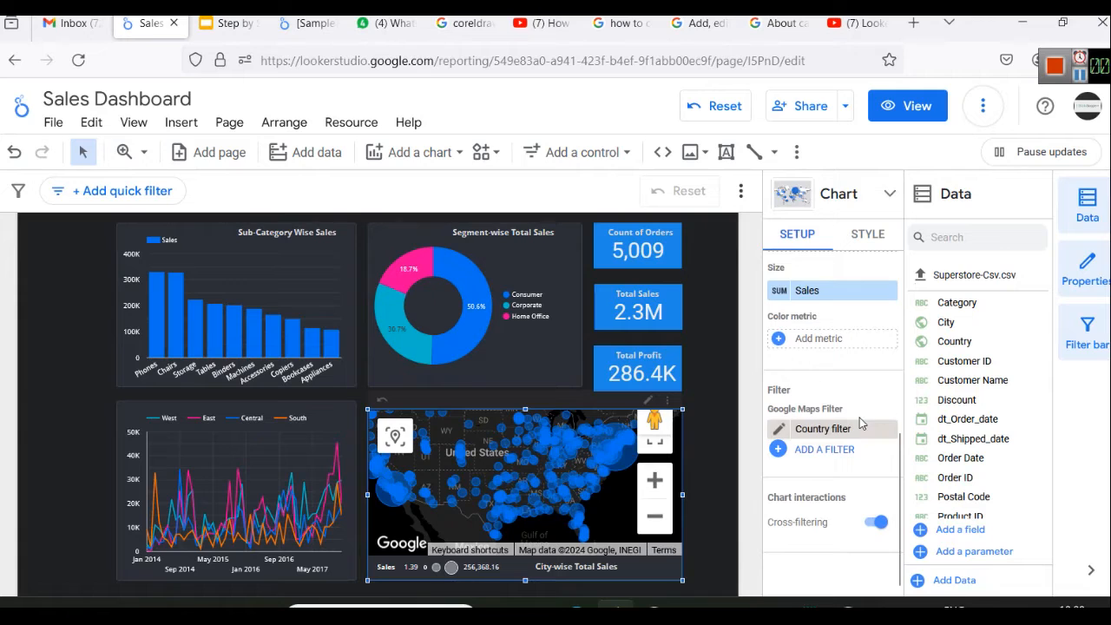
{"action": "scroll", "coordinate": [859, 418], "scroll_direction": "up", "scroll_amount": 5}
{"action": "left_click", "coordinate": [886, 242]}
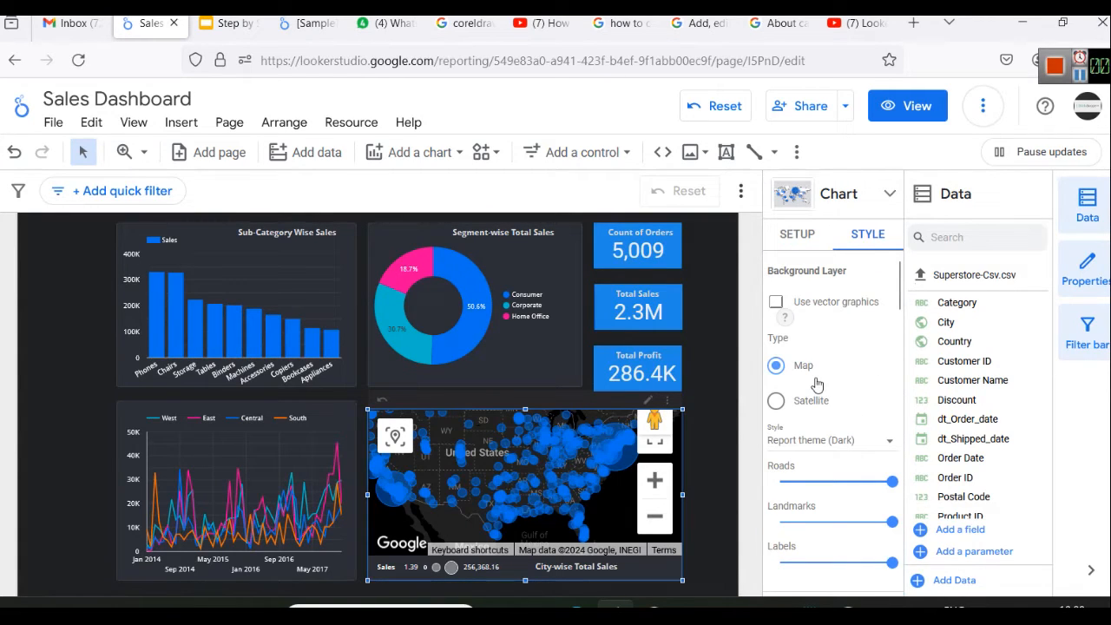
{"action": "scroll", "coordinate": [823, 373], "scroll_direction": "down", "scroll_amount": 2}
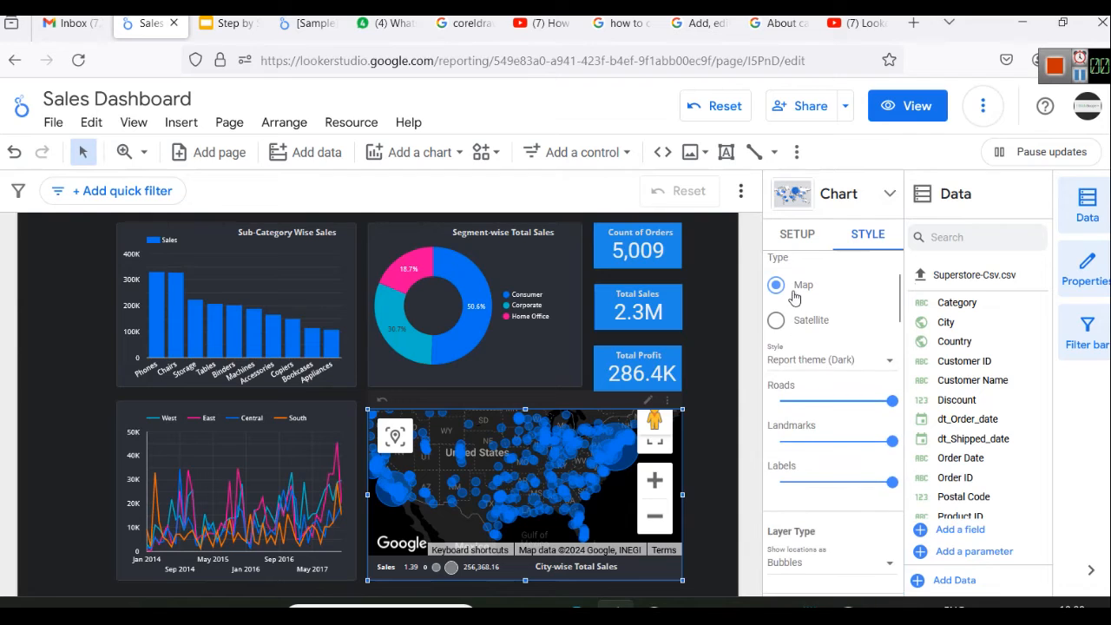
{"action": "left_click", "coordinate": [778, 321]}
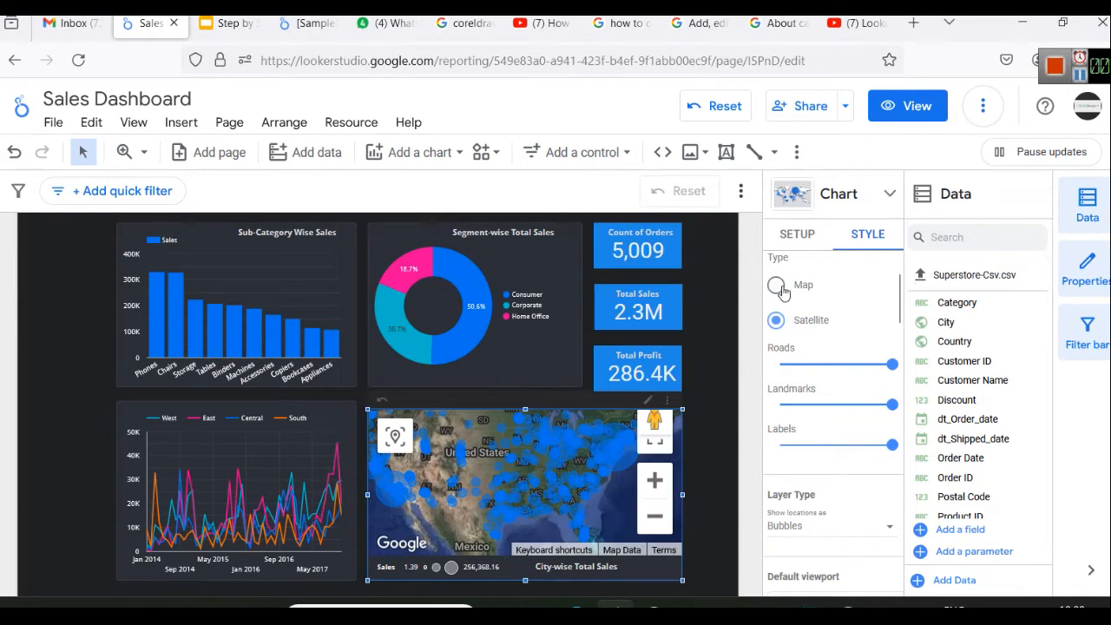
{"action": "left_click", "coordinate": [776, 285]}
Lower the map background's Roads, Landmarks and Labels detail to about one third each
{"action": "left_click_drag", "start_coordinate": [894, 408], "coordinate": [842, 410]}
{"action": "left_click_drag", "start_coordinate": [881, 445], "coordinate": [818, 446]}
{"action": "left_click_drag", "start_coordinate": [891, 483], "coordinate": [816, 488]}
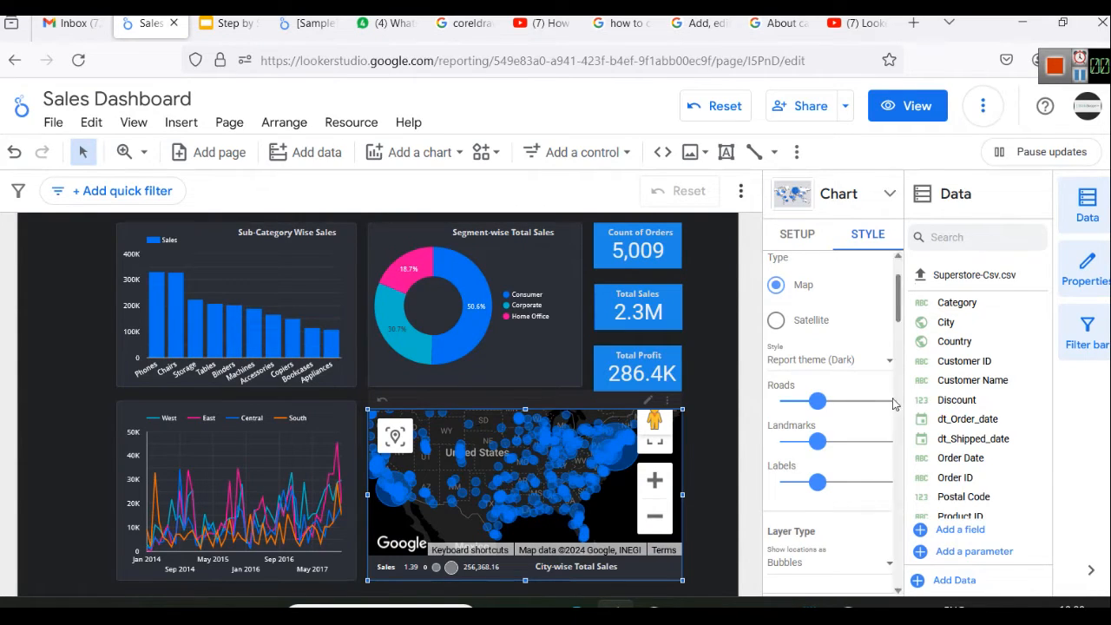
Try the Filled areas and Line map layer types on the city map and restore Bubbles
{"action": "scroll", "coordinate": [877, 399], "scroll_direction": "down", "scroll_amount": 2}
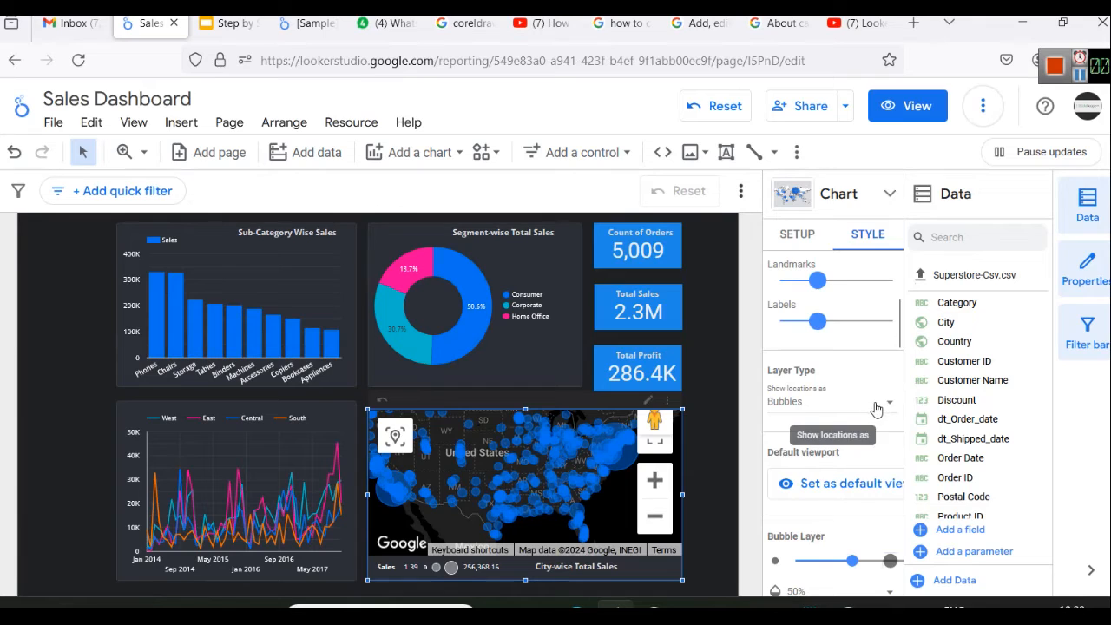
{"action": "left_click", "coordinate": [876, 404]}
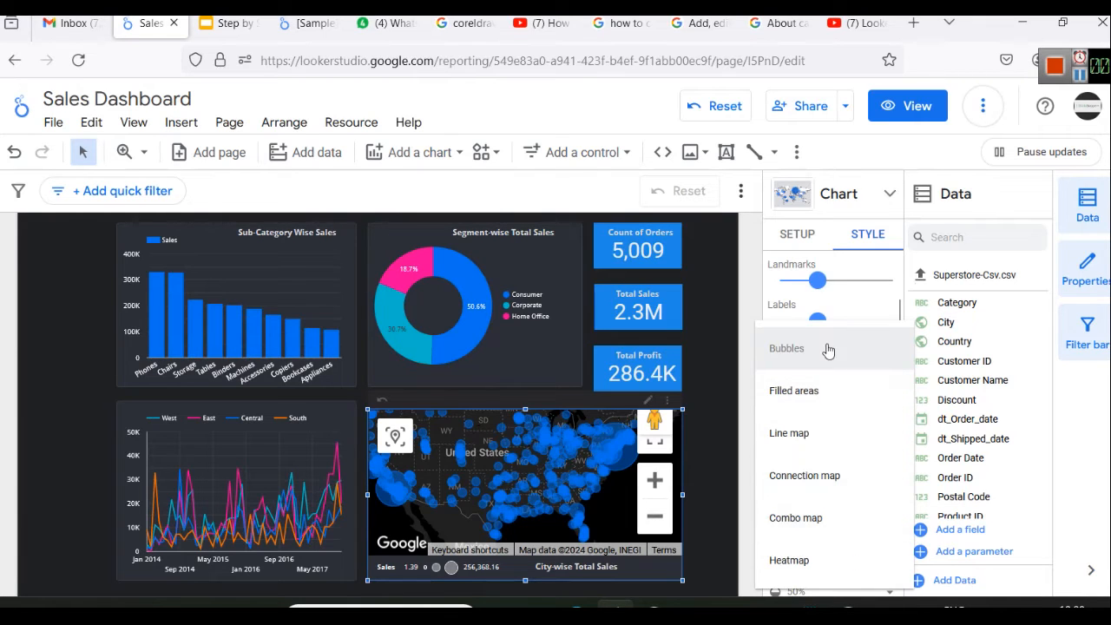
{"action": "left_click", "coordinate": [830, 401]}
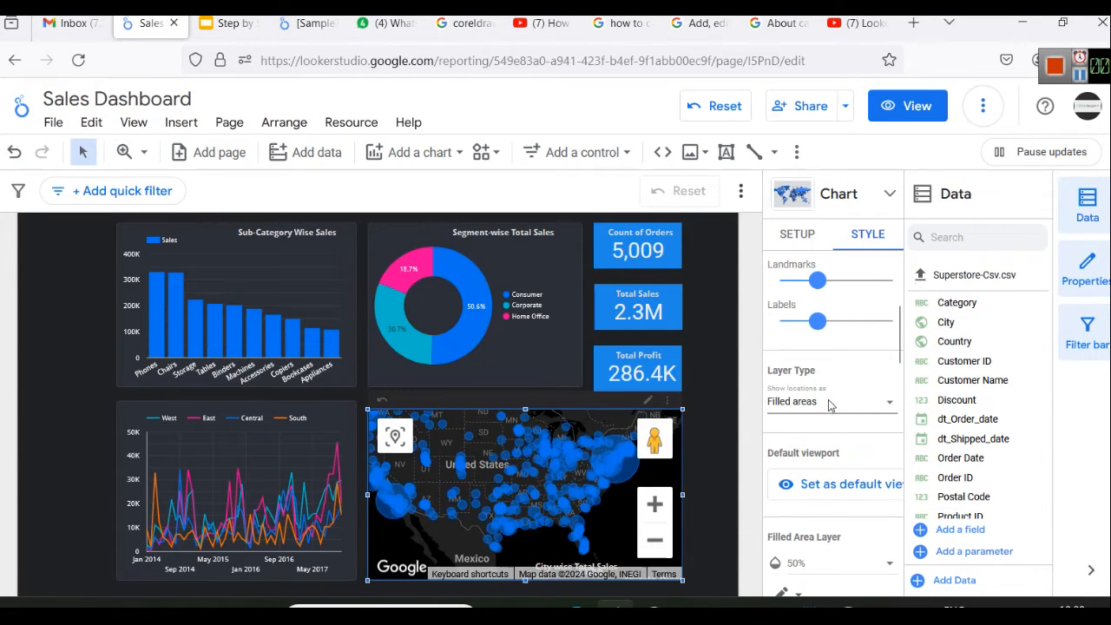
{"action": "left_click", "coordinate": [830, 404]}
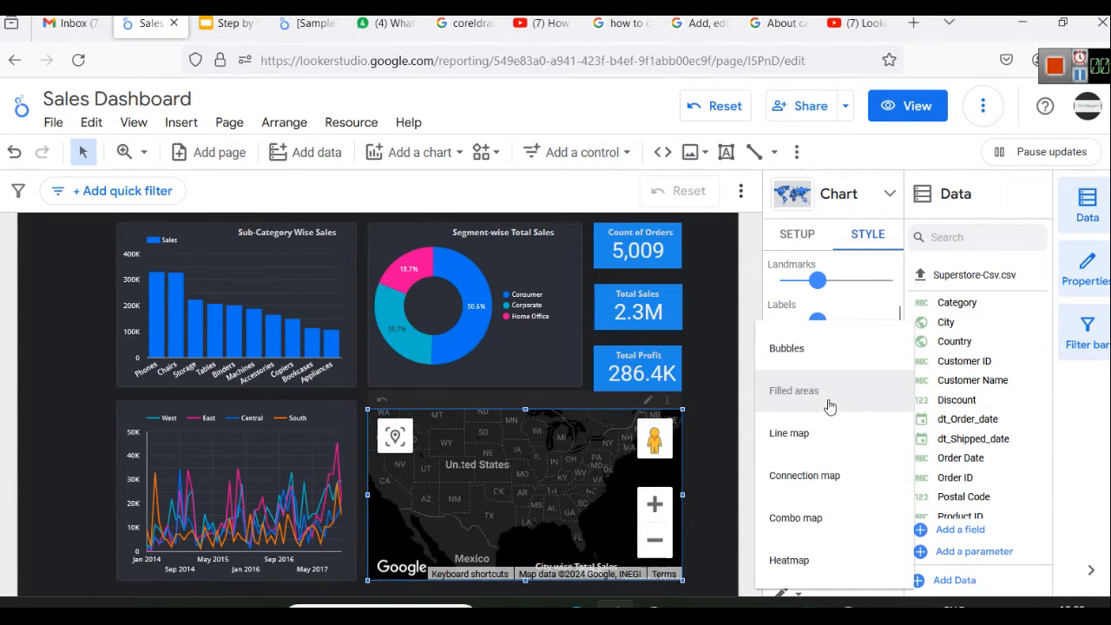
{"action": "left_click", "coordinate": [831, 454]}
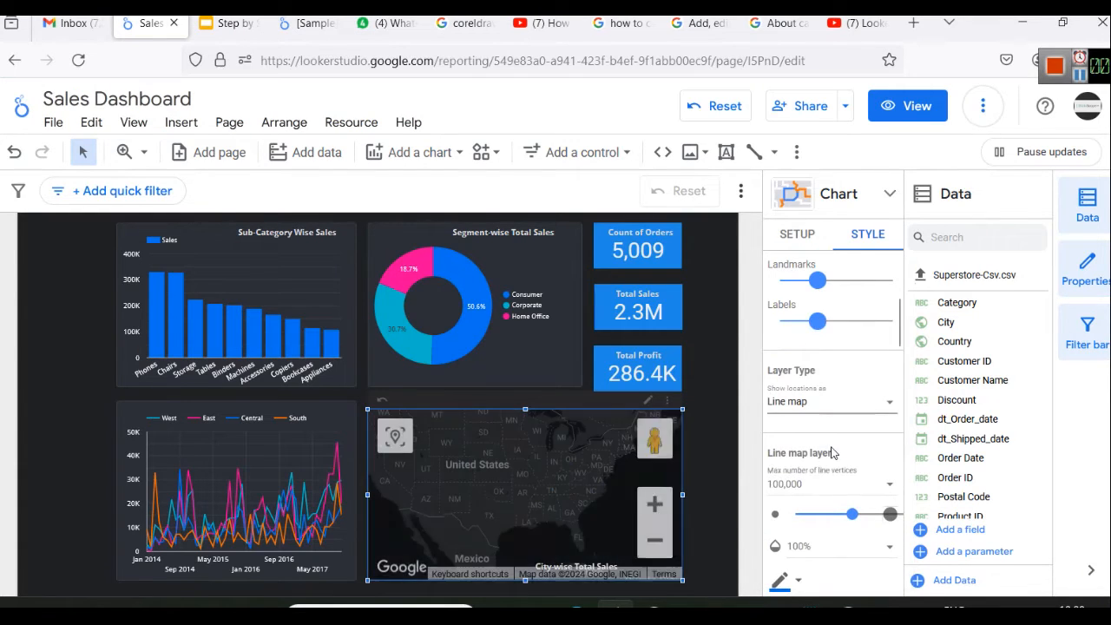
{"action": "left_click", "coordinate": [838, 399]}
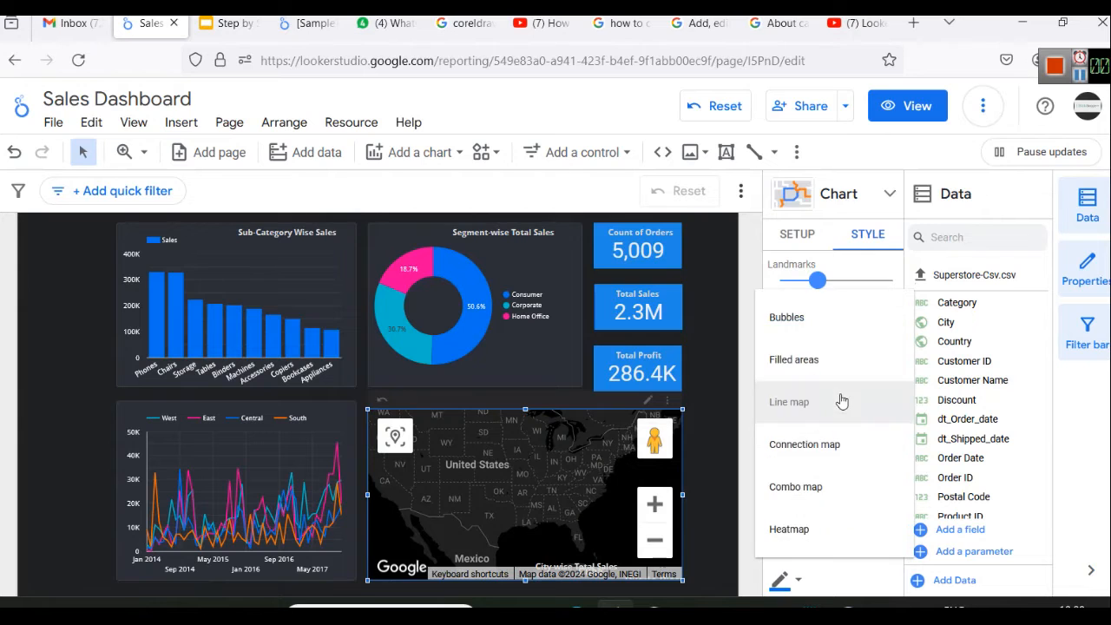
{"action": "left_click", "coordinate": [803, 316]}
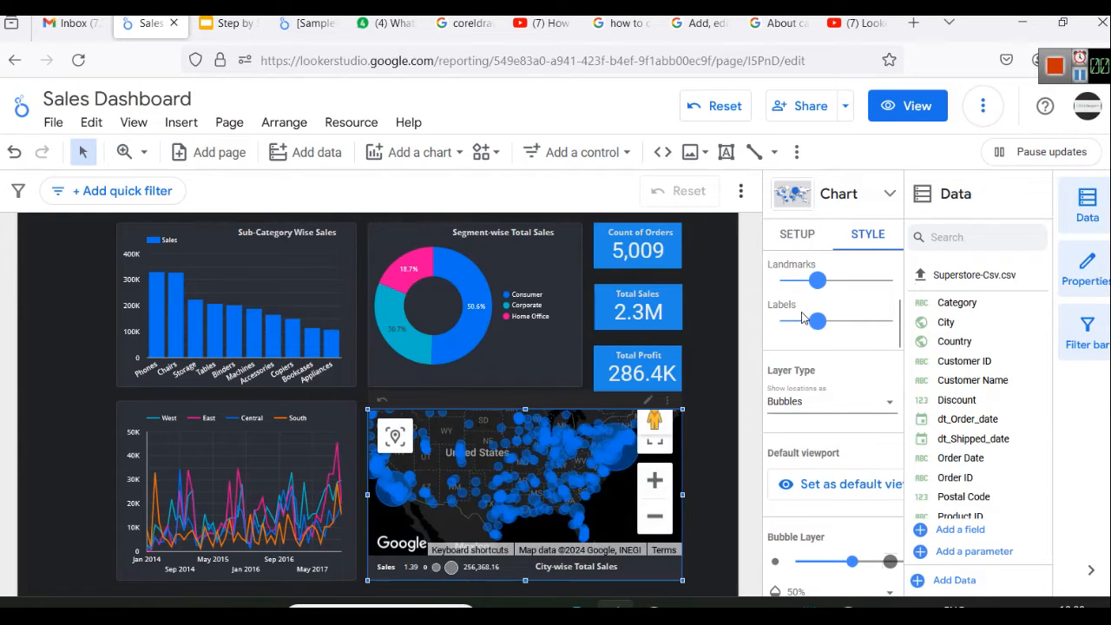
Try dark blue and the theme's pink Chart palette 3 as the map bubbles' max color
{"action": "scroll", "coordinate": [834, 417], "scroll_direction": "down", "scroll_amount": 2}
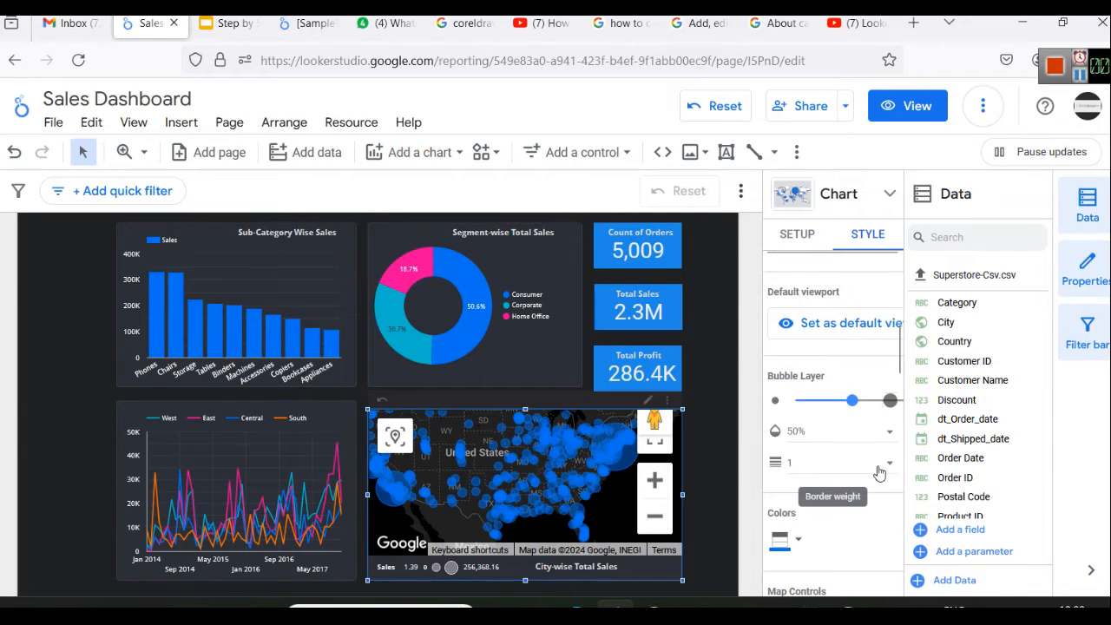
{"action": "scroll", "coordinate": [868, 430], "scroll_direction": "down", "scroll_amount": 1}
{"action": "scroll", "coordinate": [864, 432], "scroll_direction": "down", "scroll_amount": 1}
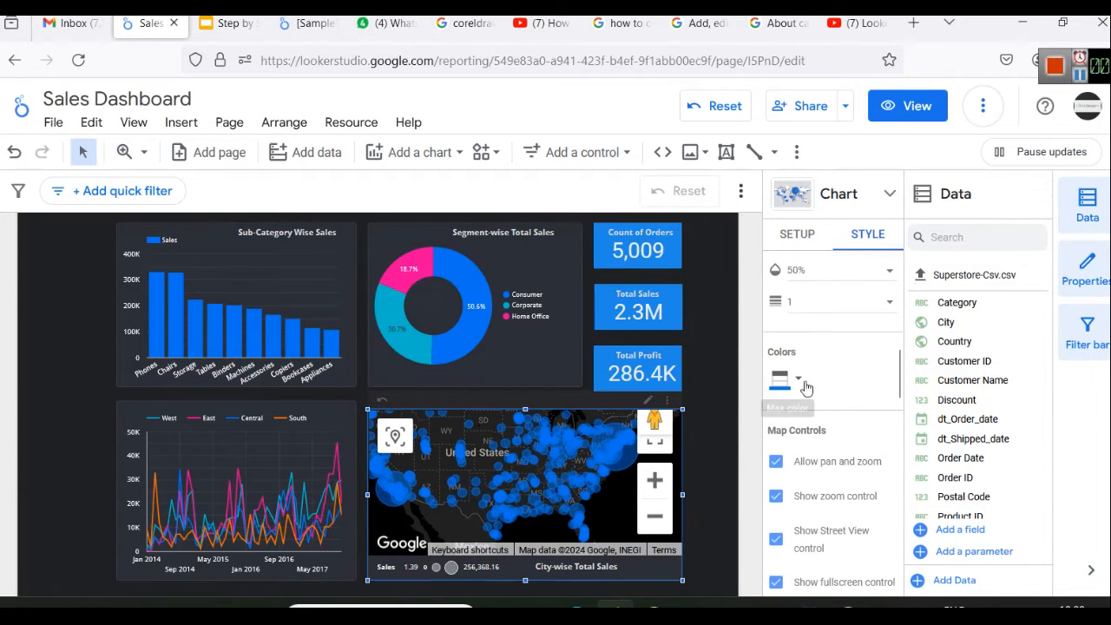
{"action": "left_click", "coordinate": [798, 380]}
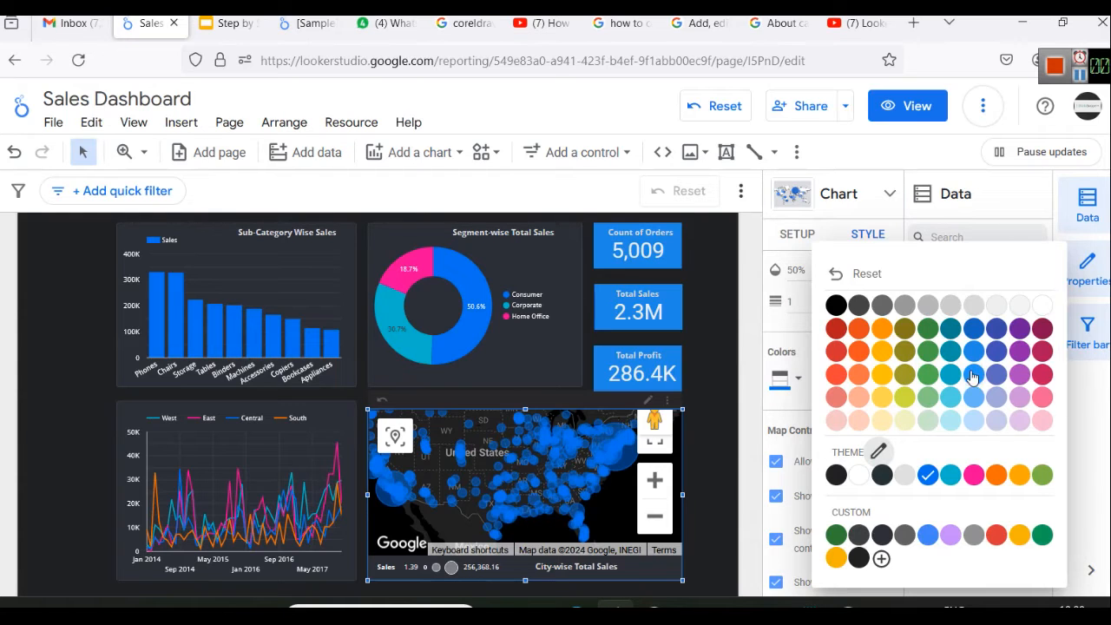
{"action": "left_click", "coordinate": [973, 332]}
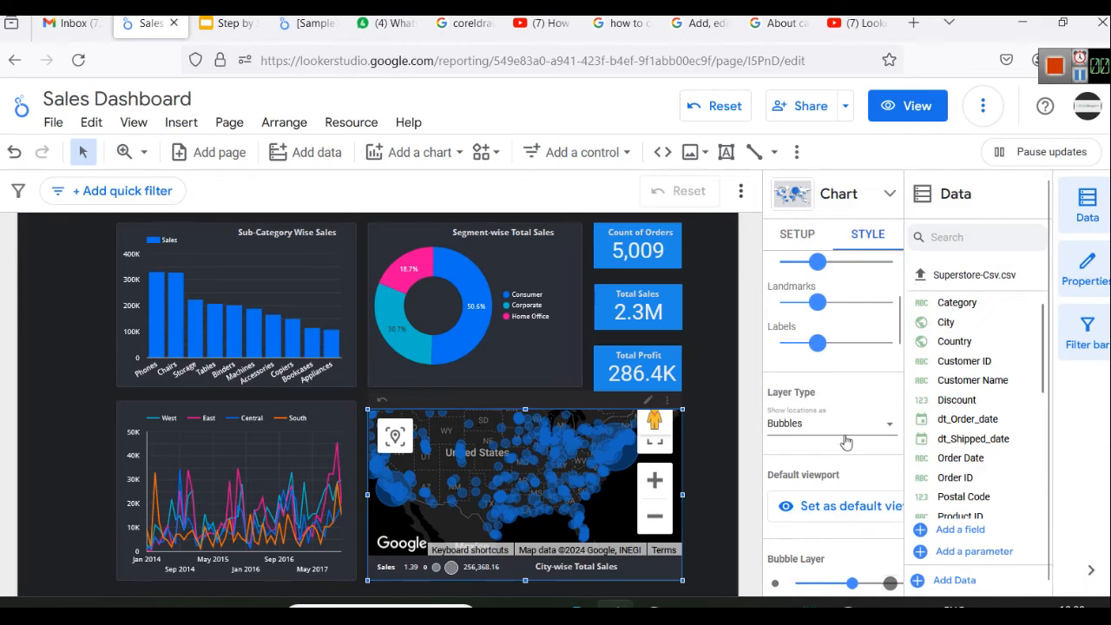
{"action": "scroll", "coordinate": [834, 434], "scroll_direction": "down", "scroll_amount": 5}
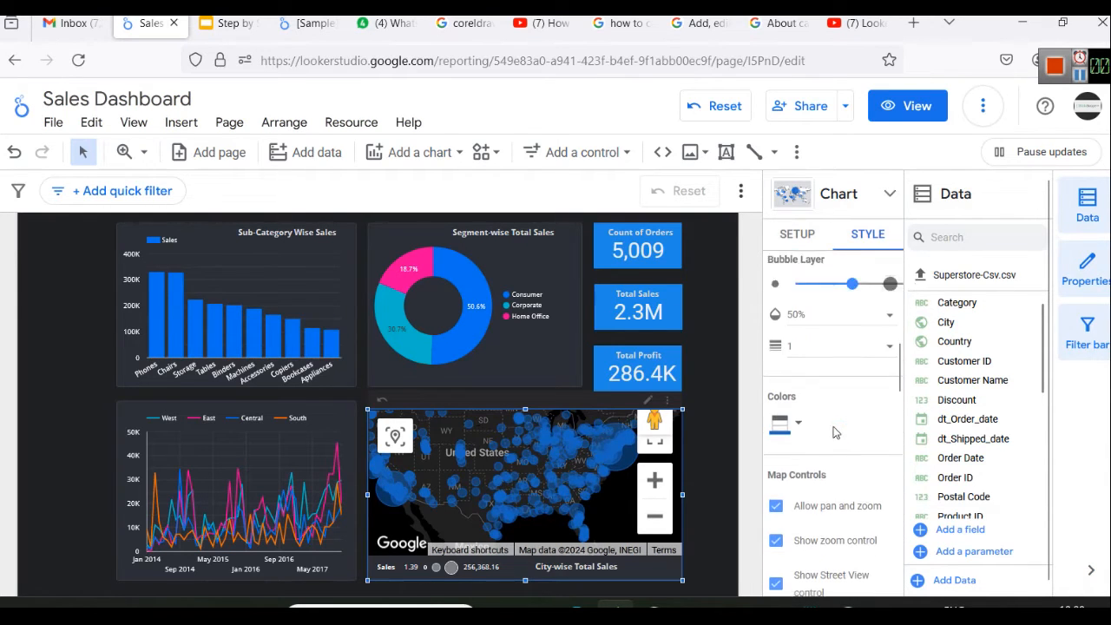
{"action": "left_click", "coordinate": [798, 405]}
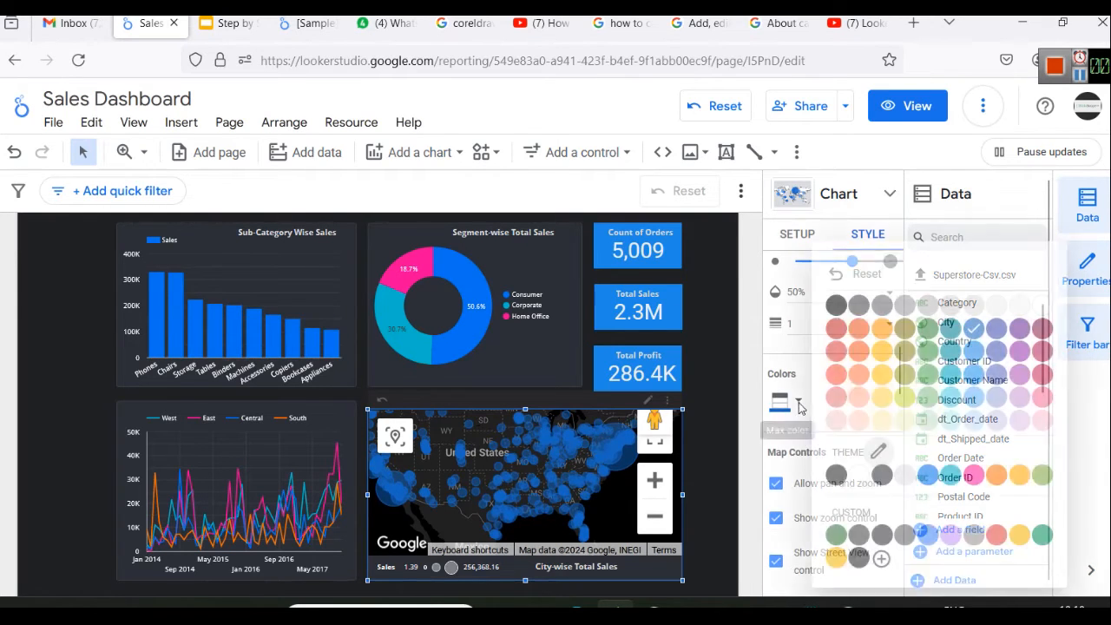
{"action": "left_click", "coordinate": [969, 475]}
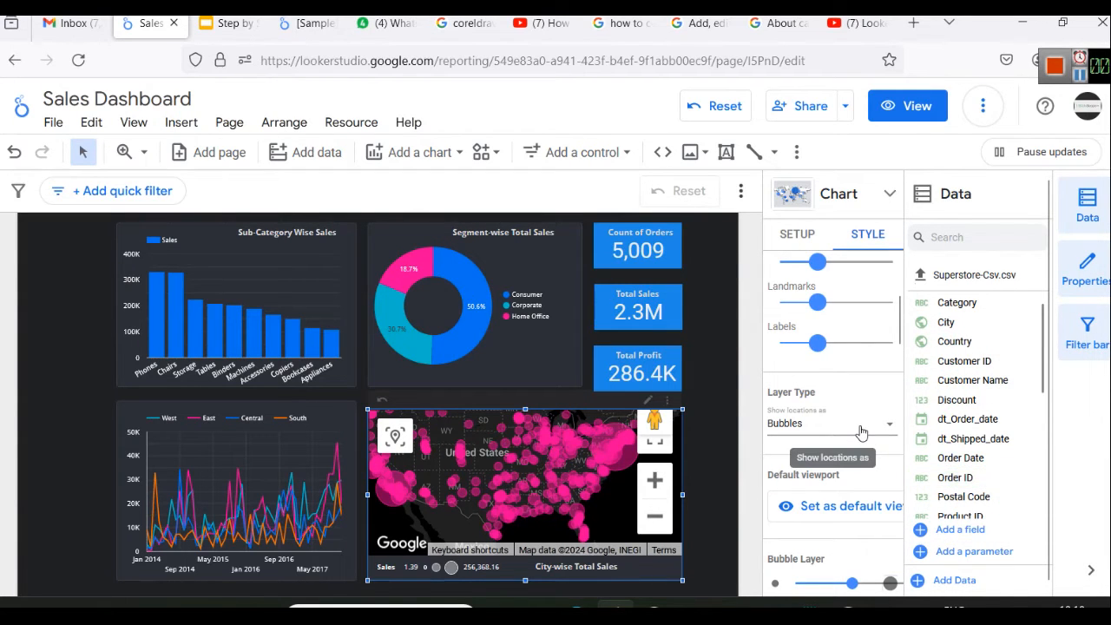
Set the map bubbles' max color to a lighter pink from the standard palette
{"action": "scroll", "coordinate": [871, 457], "scroll_direction": "down", "scroll_amount": 3}
{"action": "scroll", "coordinate": [871, 457], "scroll_direction": "down", "scroll_amount": 3}
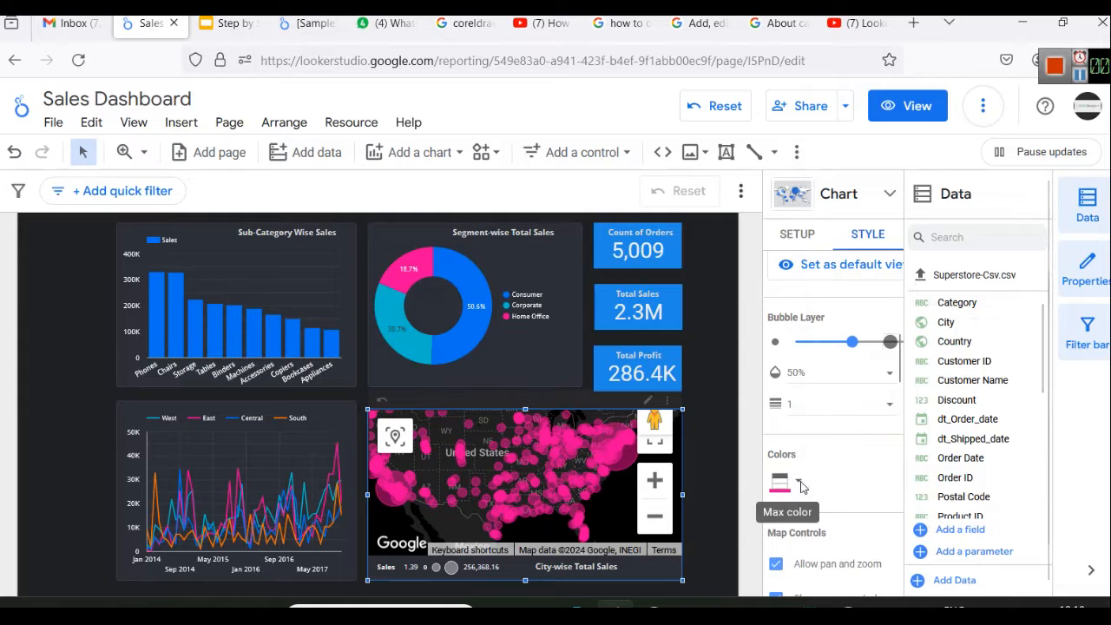
{"action": "left_click", "coordinate": [781, 482]}
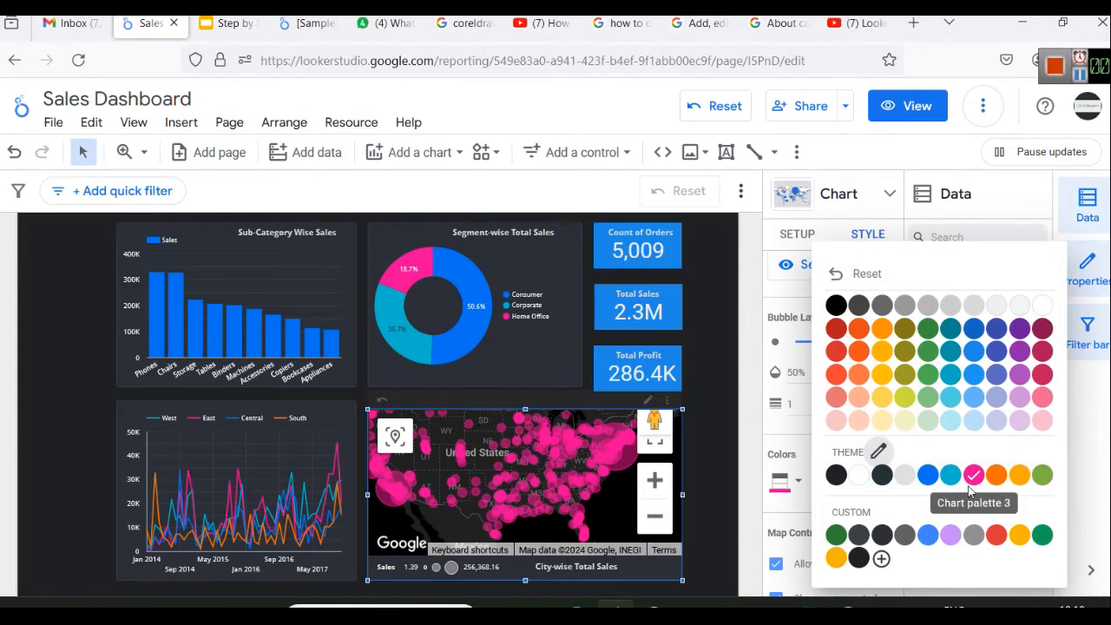
{"action": "left_click", "coordinate": [1043, 399]}
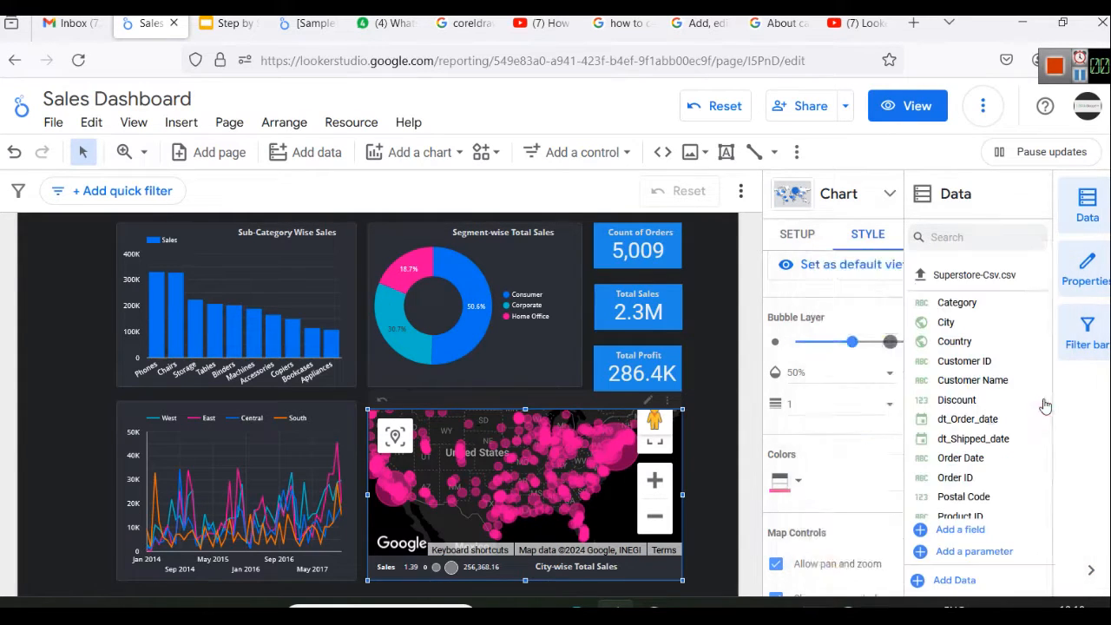
Turn off Allow pan and zoom in the city map's controls
{"action": "scroll", "coordinate": [802, 533], "scroll_direction": "up", "scroll_amount": 5}
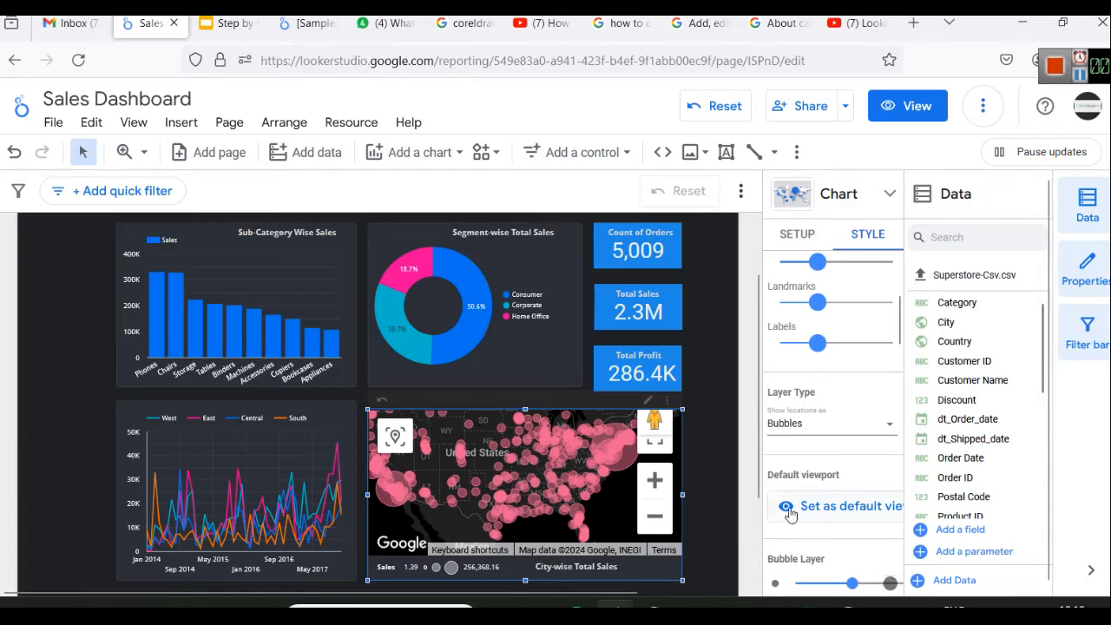
{"action": "scroll", "coordinate": [828, 471], "scroll_direction": "down", "scroll_amount": 4}
{"action": "scroll", "coordinate": [845, 491], "scroll_direction": "down", "scroll_amount": 5}
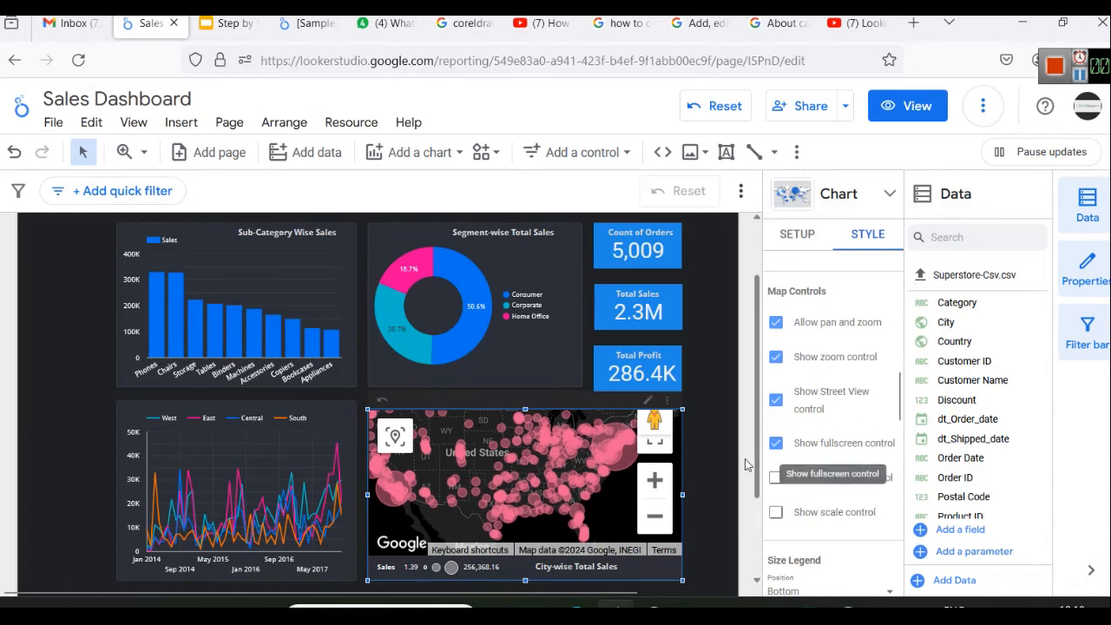
{"action": "left_click", "coordinate": [777, 323]}
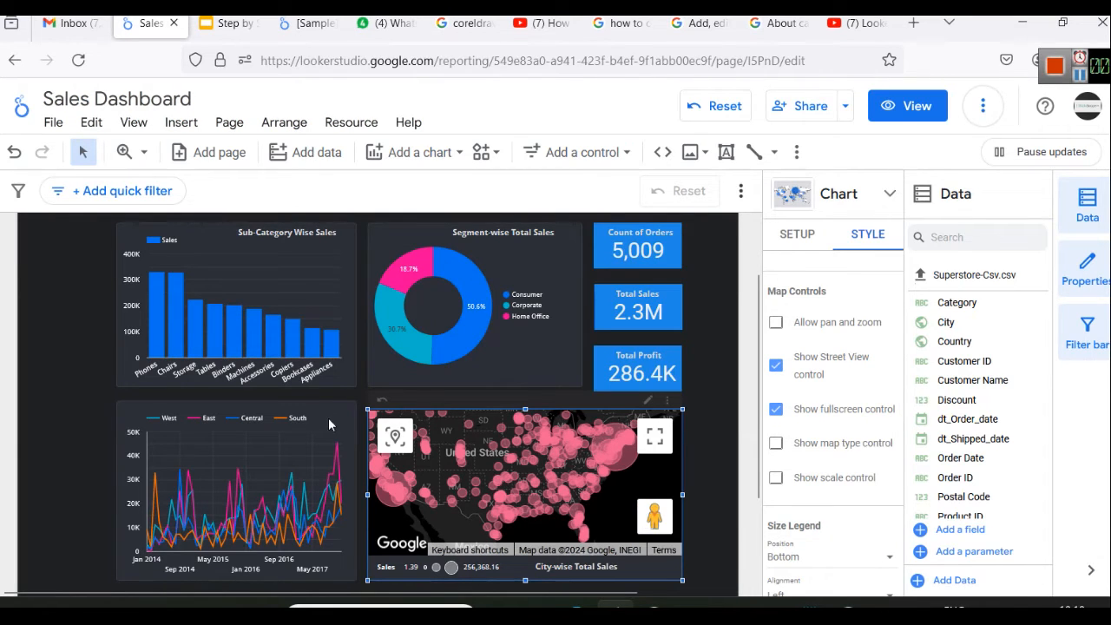
Reset the city map's view to cover all bubbles, check it in full screen and return to the report
{"action": "left_click", "coordinate": [396, 433]}
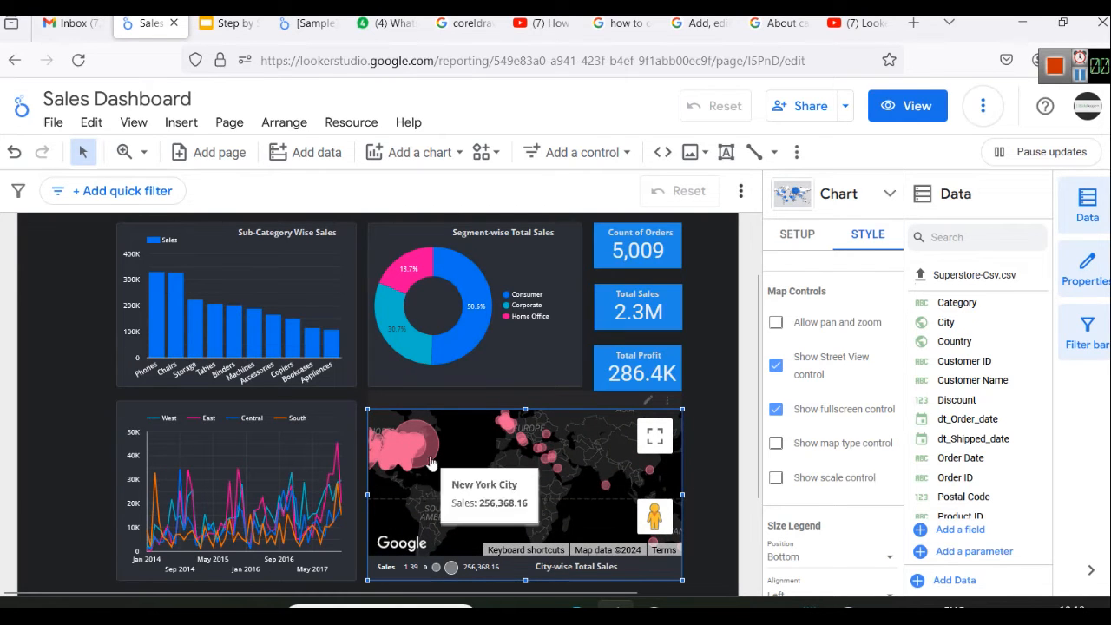
{"action": "left_click", "coordinate": [654, 438]}
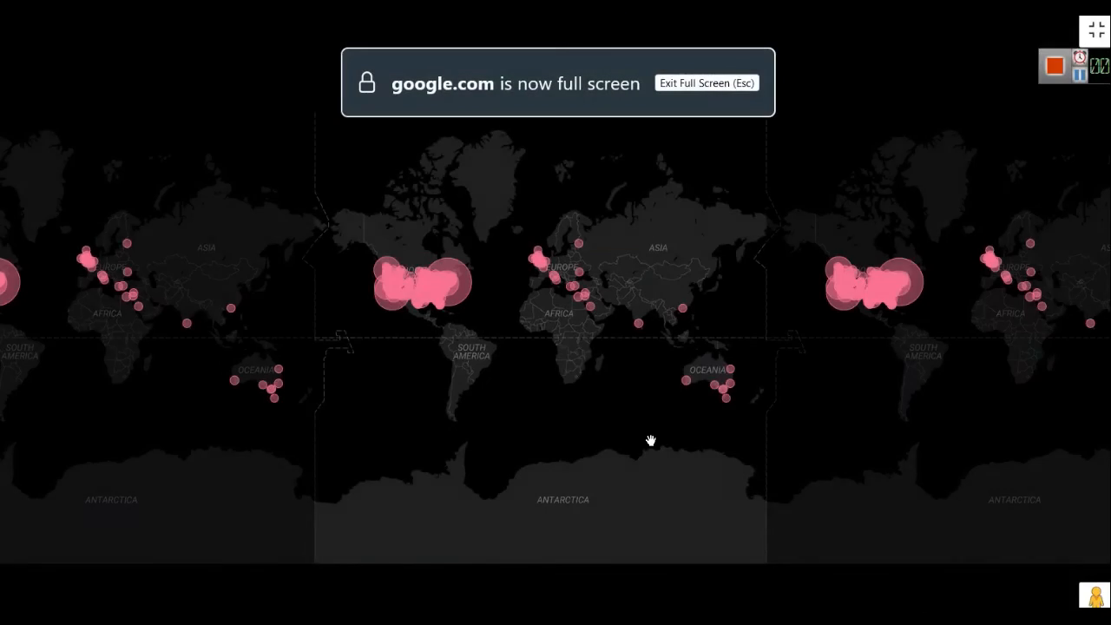
{"action": "key", "text": "Escape"}
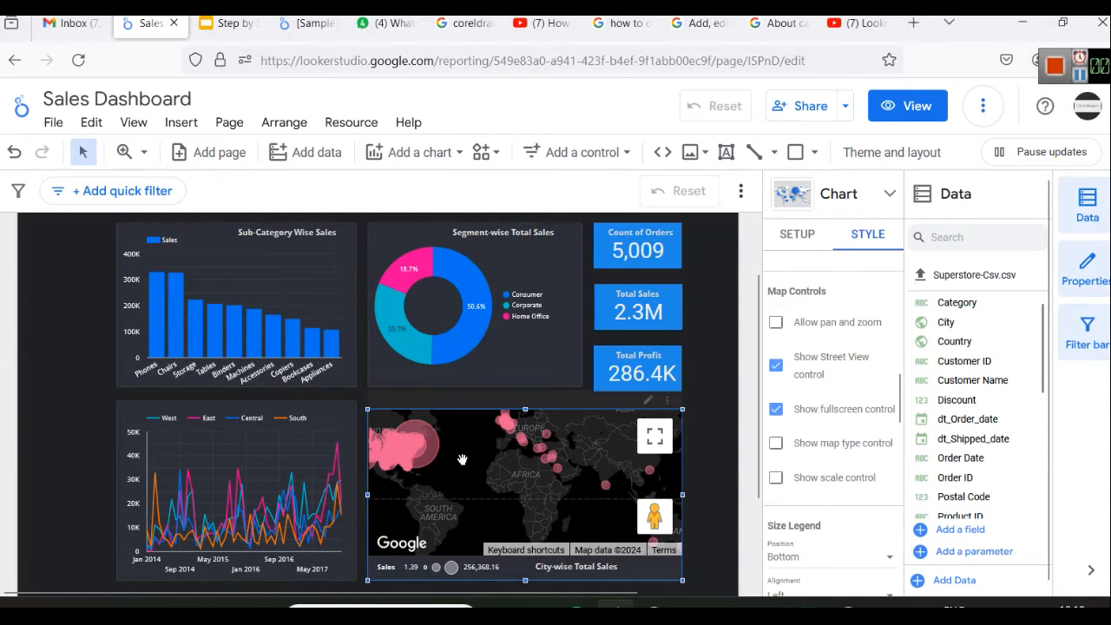
Inspect the Rome bubble in Europe, and check the state and country recorded for Rome in Excel's Orders sheet
{"action": "mouse_move", "coordinate": [526, 447]}
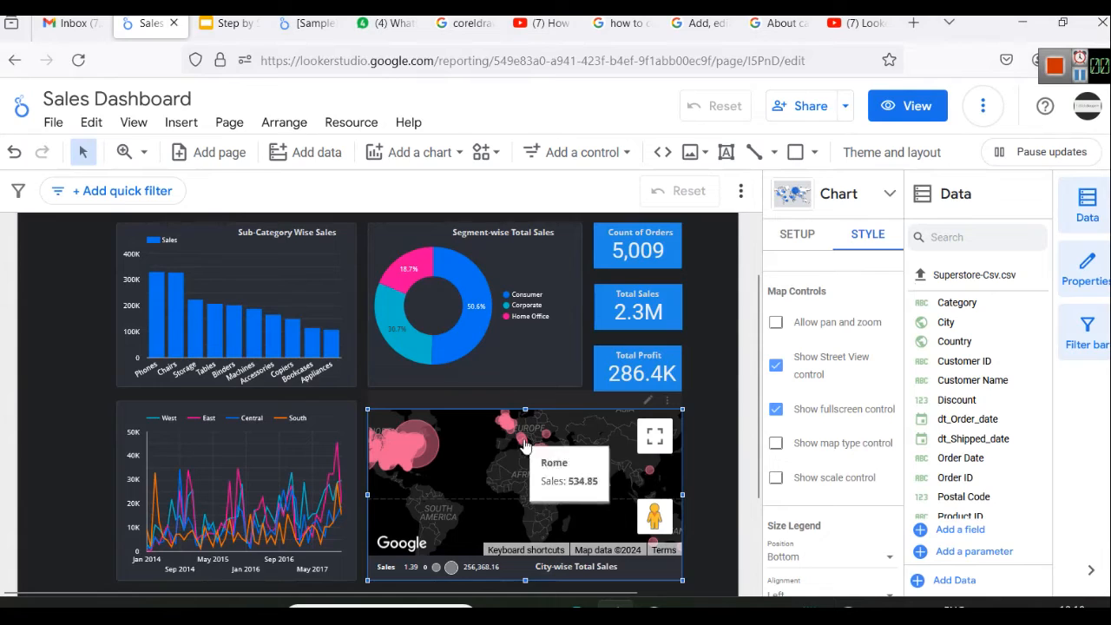
{"action": "mouse_move", "coordinate": [556, 478]}
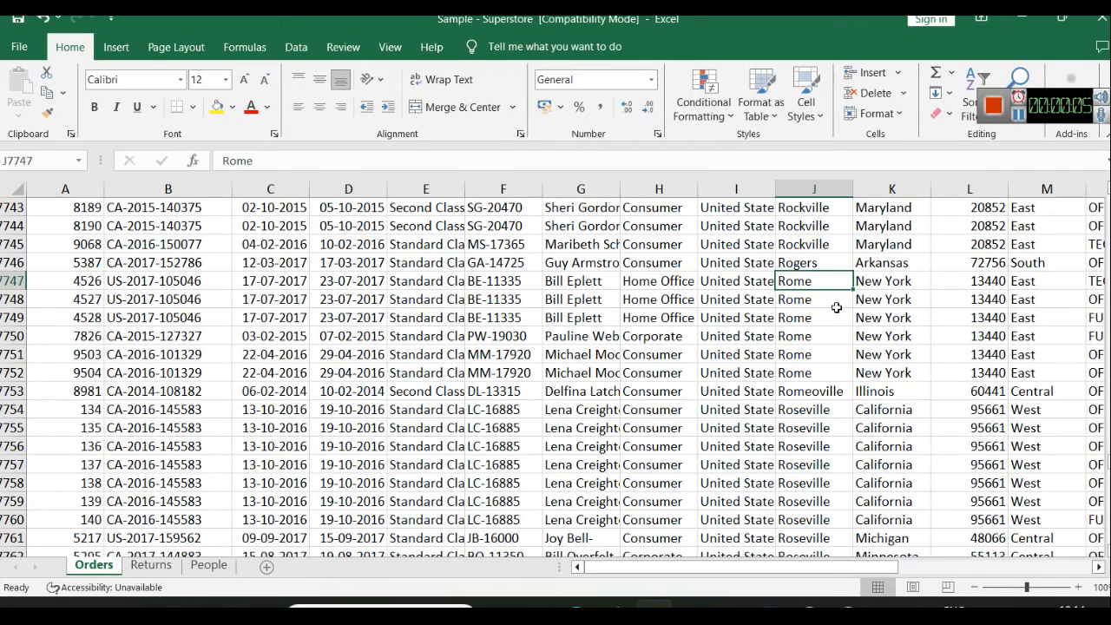
{"action": "left_click", "coordinate": [884, 282]}
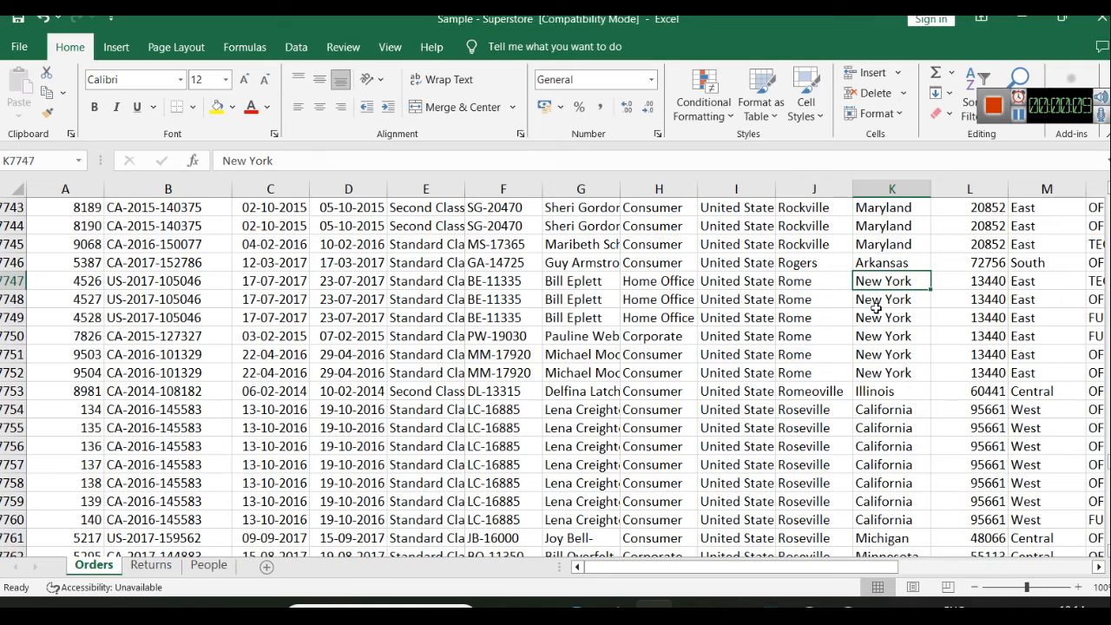
{"action": "left_click", "coordinate": [736, 283]}
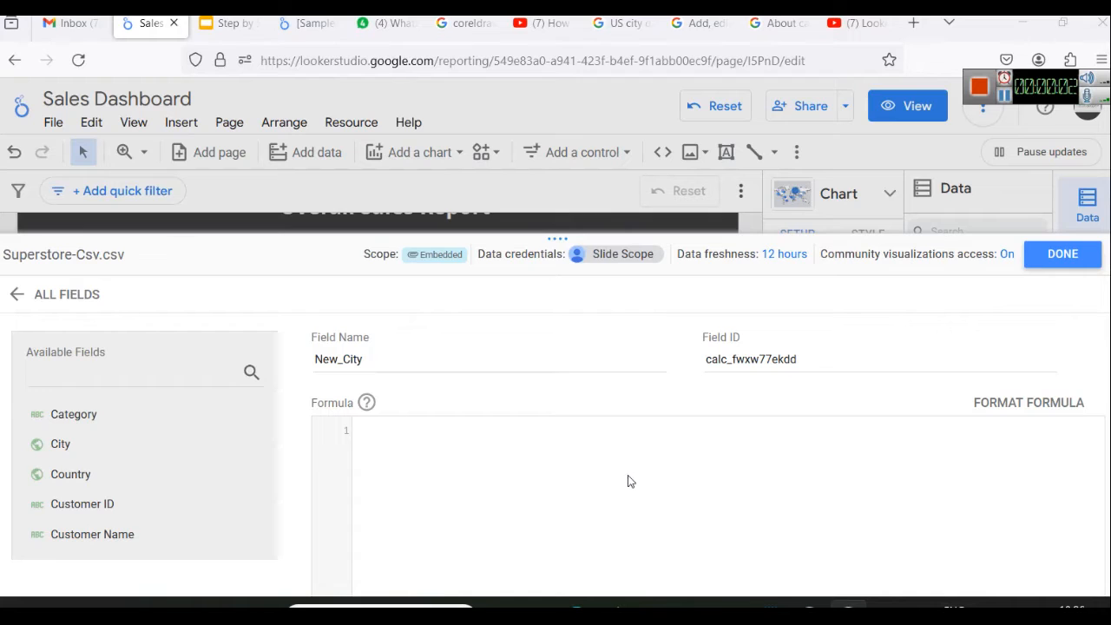
In Looker Studio, paste the CONCAT template into the New_City field's formula and delete its placeholder arguments
{"action": "left_click_drag", "start_coordinate": [521, 238], "coordinate": [540, 528]}
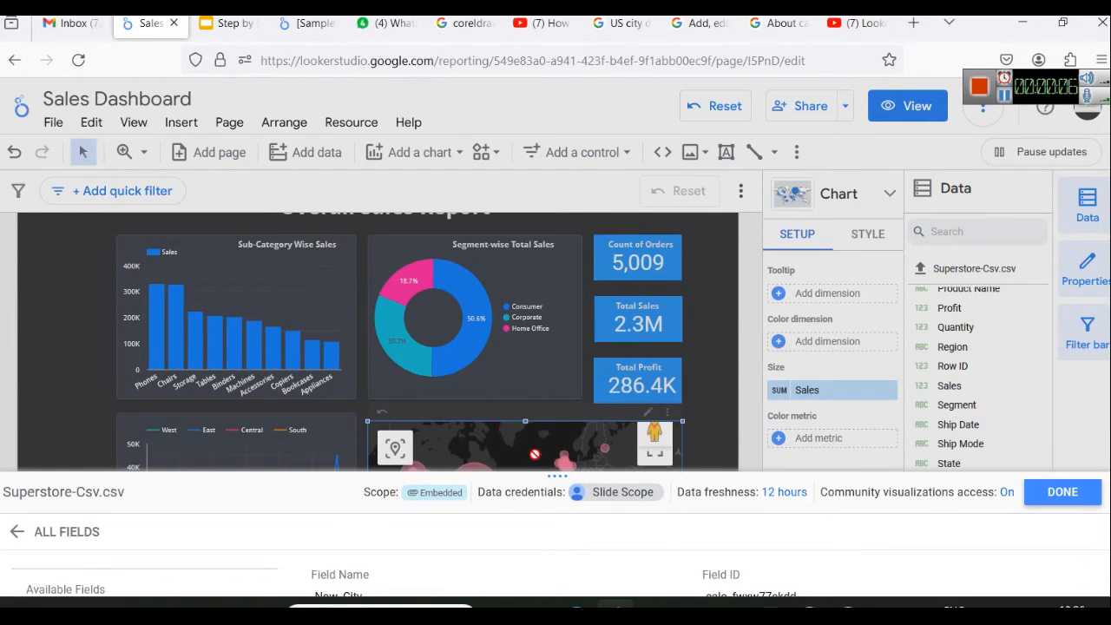
{"action": "left_click_drag", "start_coordinate": [582, 477], "coordinate": [599, 178]}
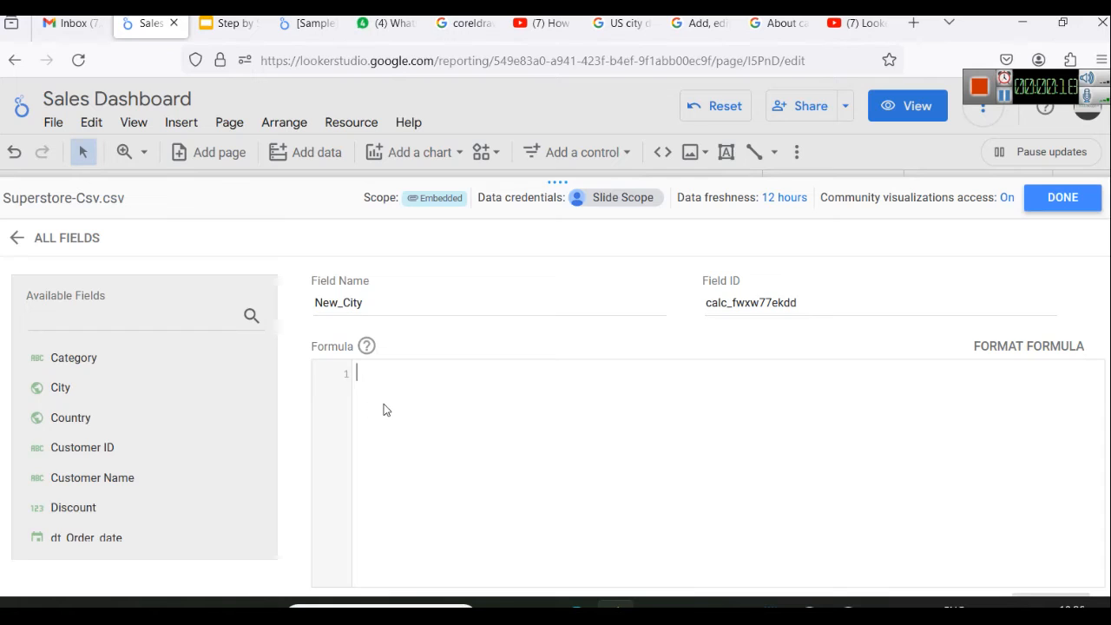
{"action": "type", "text": "CONCAT(*Field Name*, \"*State Name*\")"}
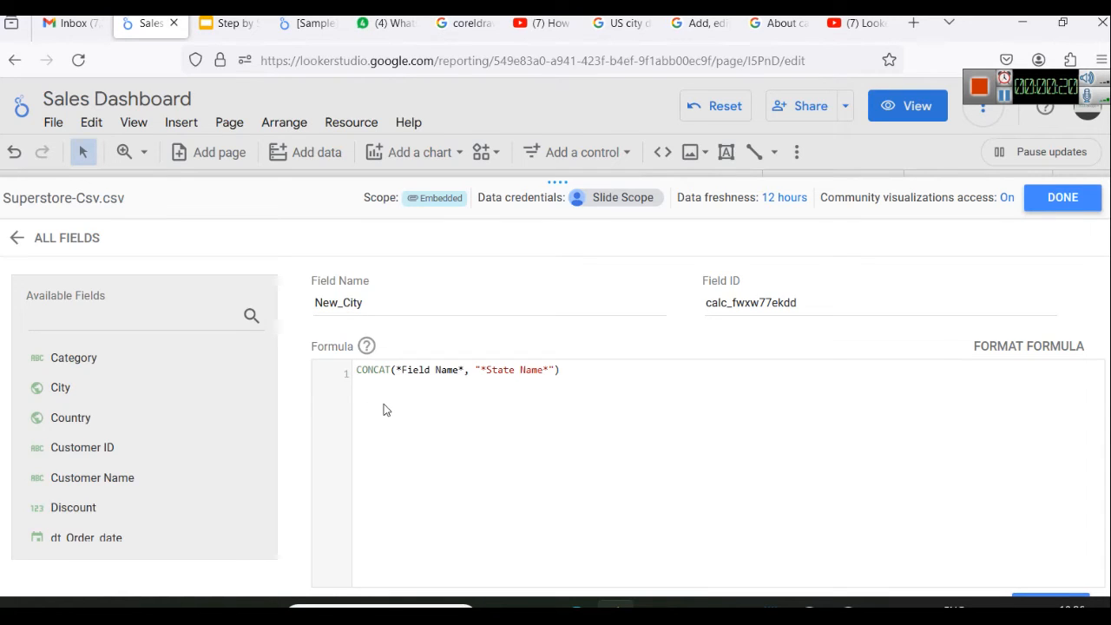
{"action": "double_click", "coordinate": [374, 368]}
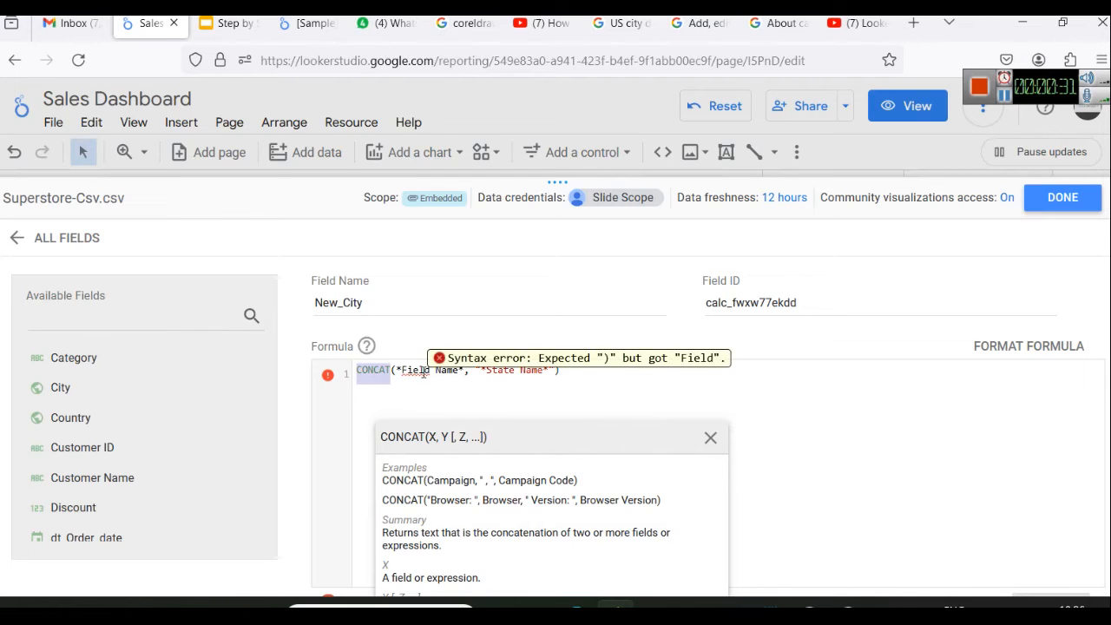
{"action": "left_click_drag", "start_coordinate": [556, 369], "coordinate": [399, 370]}
{"action": "key", "text": "BackSpace"}
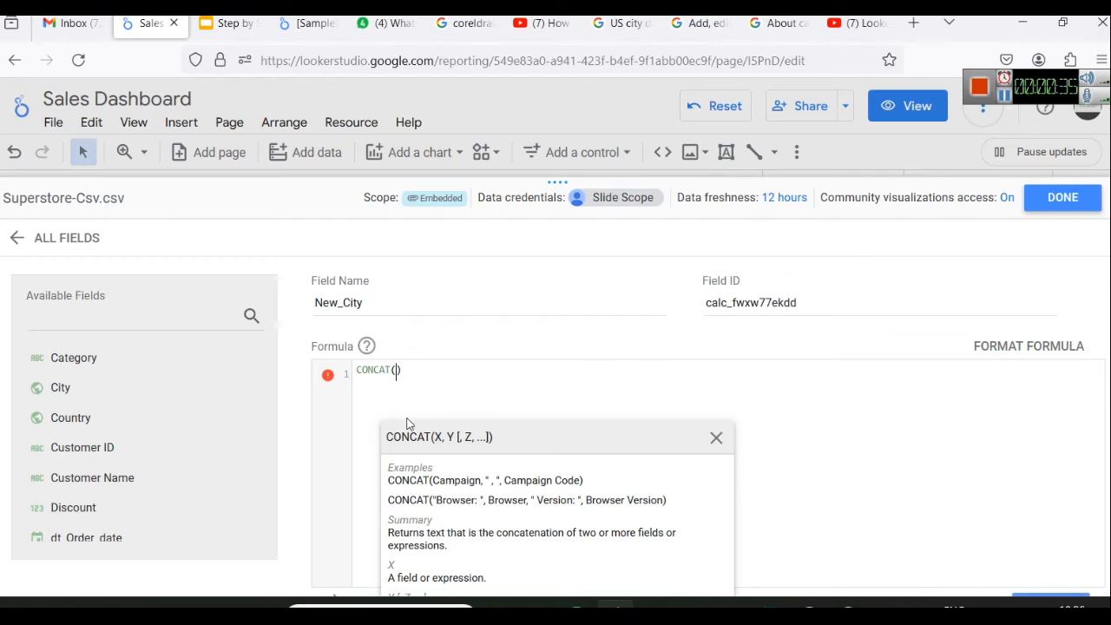
Complete the New_City formula as CONCAT(City, State) using the available fields
{"action": "left_click_drag", "start_coordinate": [134, 402], "coordinate": [398, 382]}
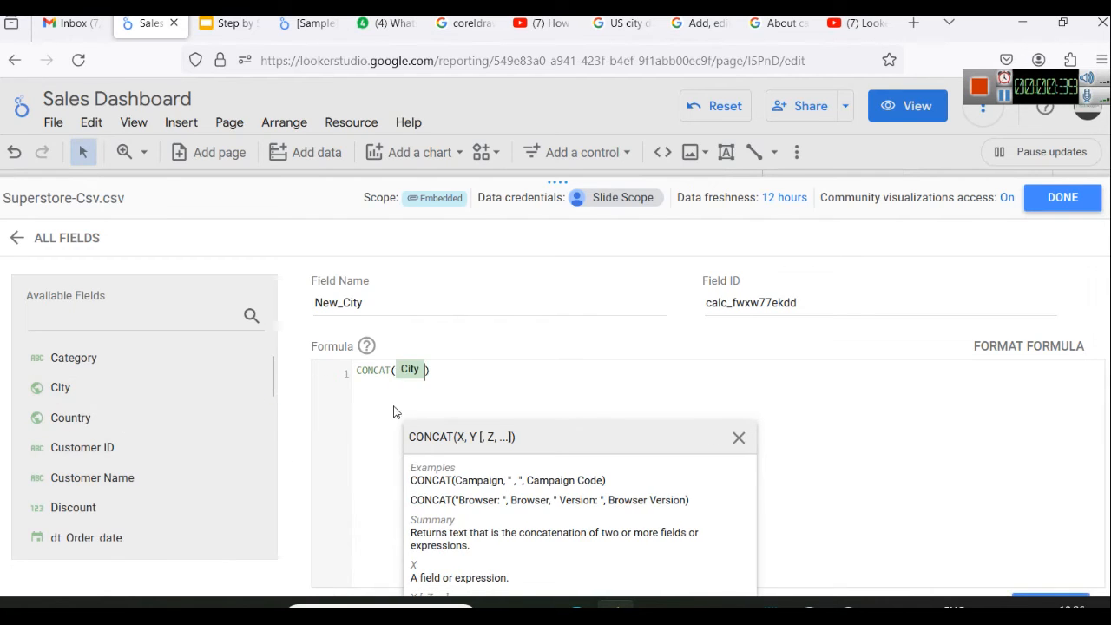
{"action": "type", "text": ","}
{"action": "left_click", "coordinate": [98, 327]}
{"action": "type", "text": "stat"}
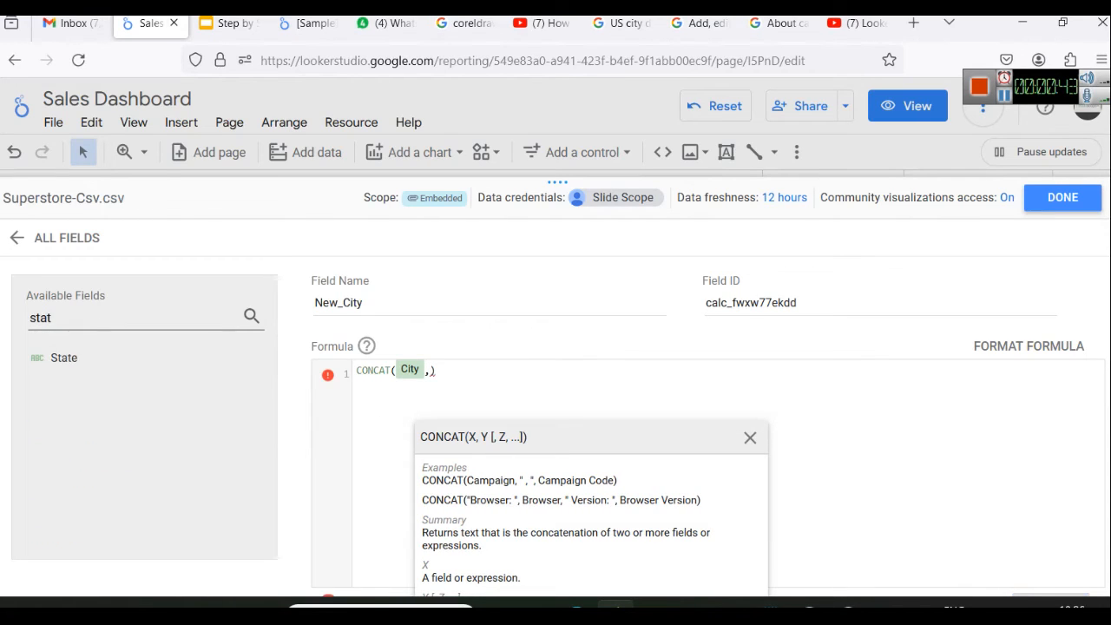
{"action": "left_click_drag", "start_coordinate": [118, 372], "coordinate": [437, 410]}
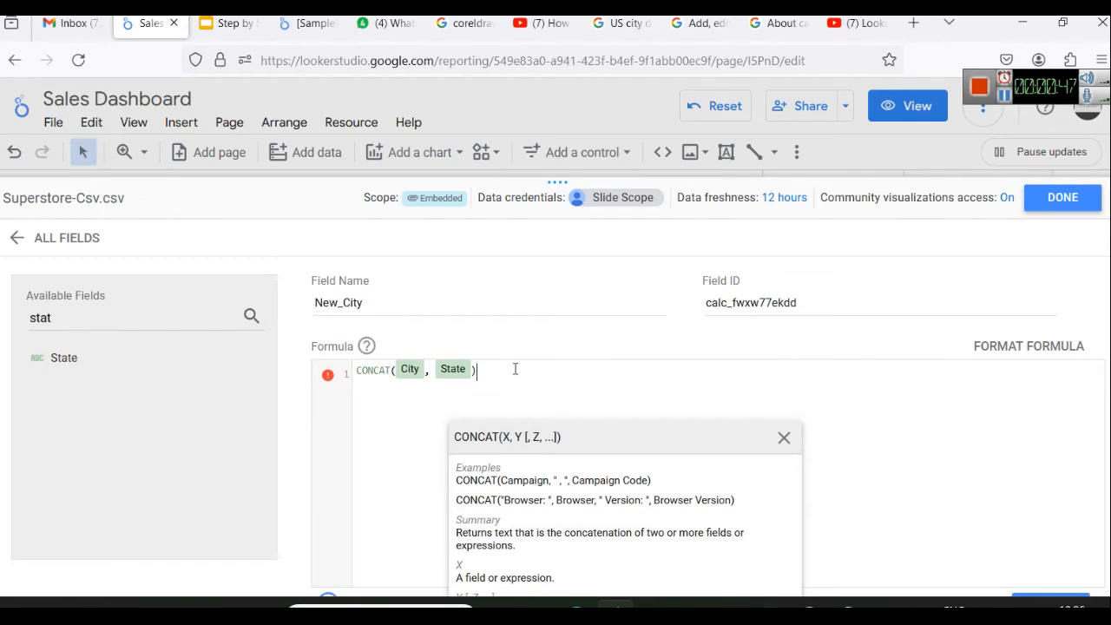
{"action": "left_click", "coordinate": [977, 352]}
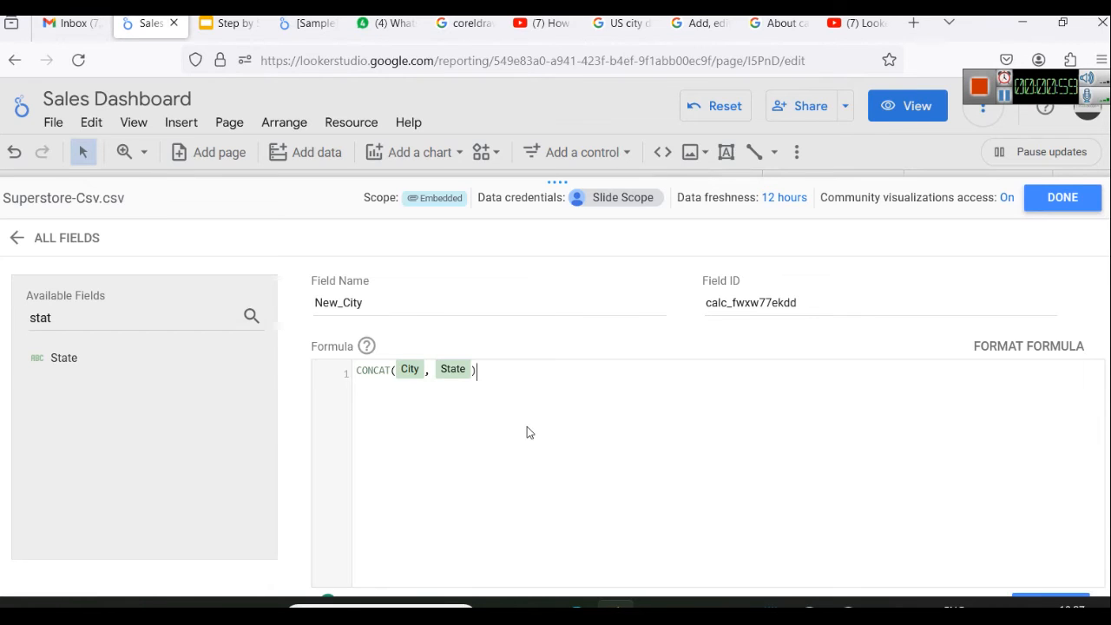
Save the New_City calculated field and close the data source editor
{"action": "scroll", "coordinate": [816, 495], "scroll_direction": "down", "scroll_amount": 1}
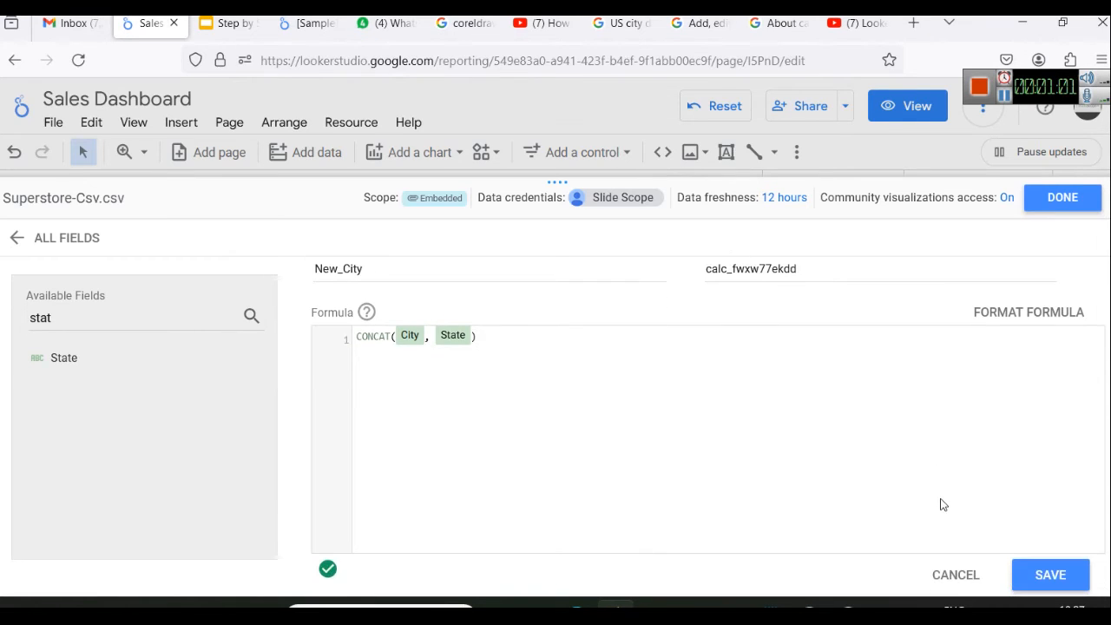
{"action": "left_click", "coordinate": [1026, 572]}
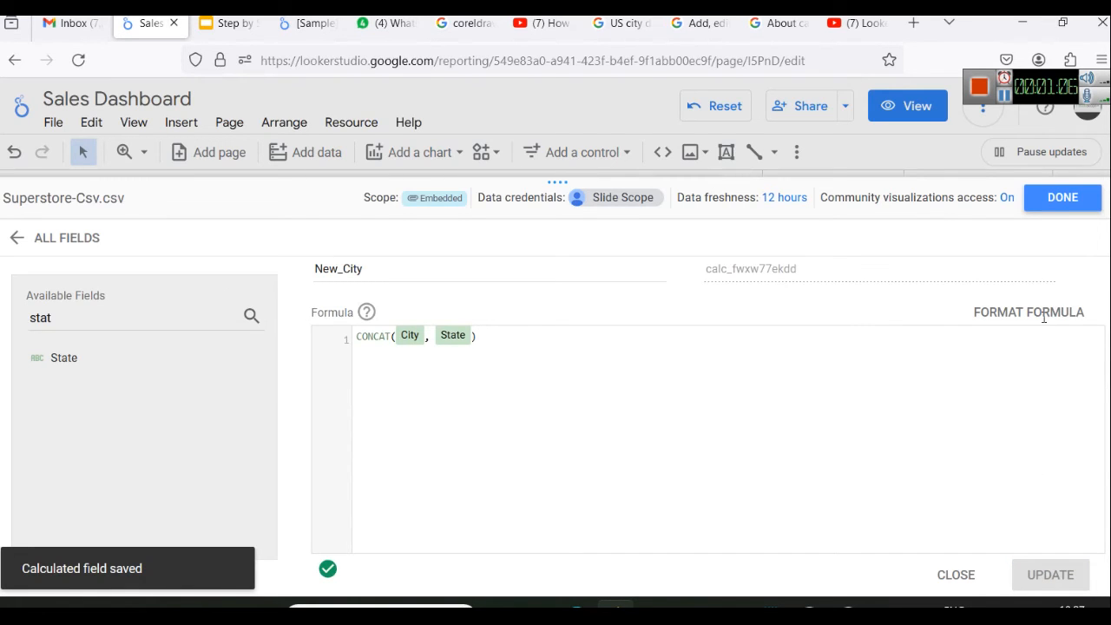
{"action": "left_click", "coordinate": [1047, 200]}
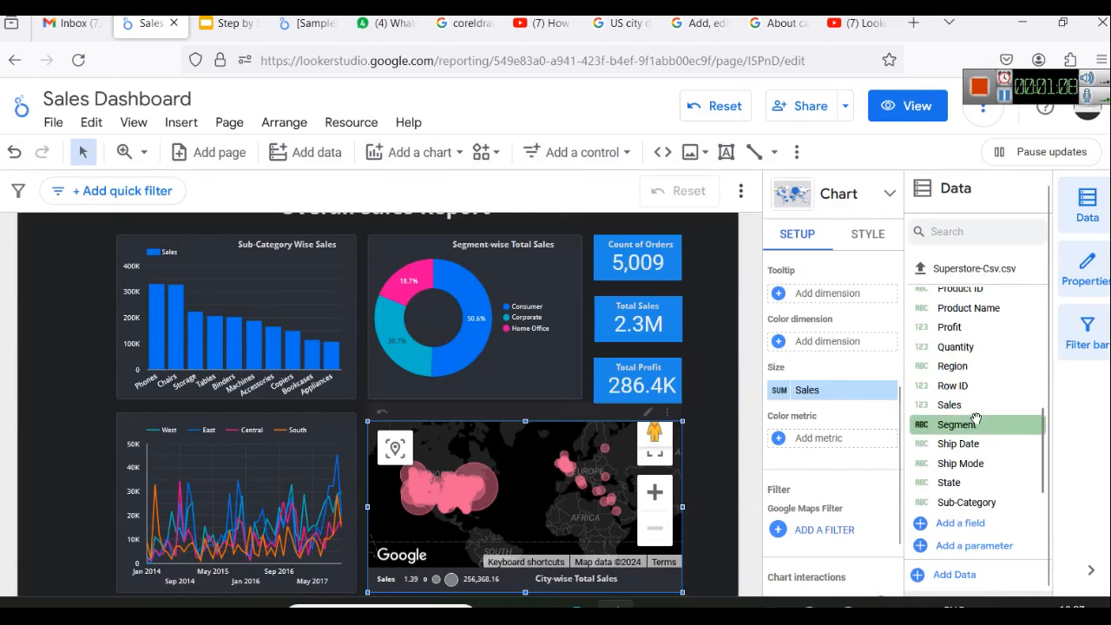
Replace City with the New_City field as the city map's location
{"action": "scroll", "coordinate": [976, 419], "scroll_direction": "up", "scroll_amount": 5}
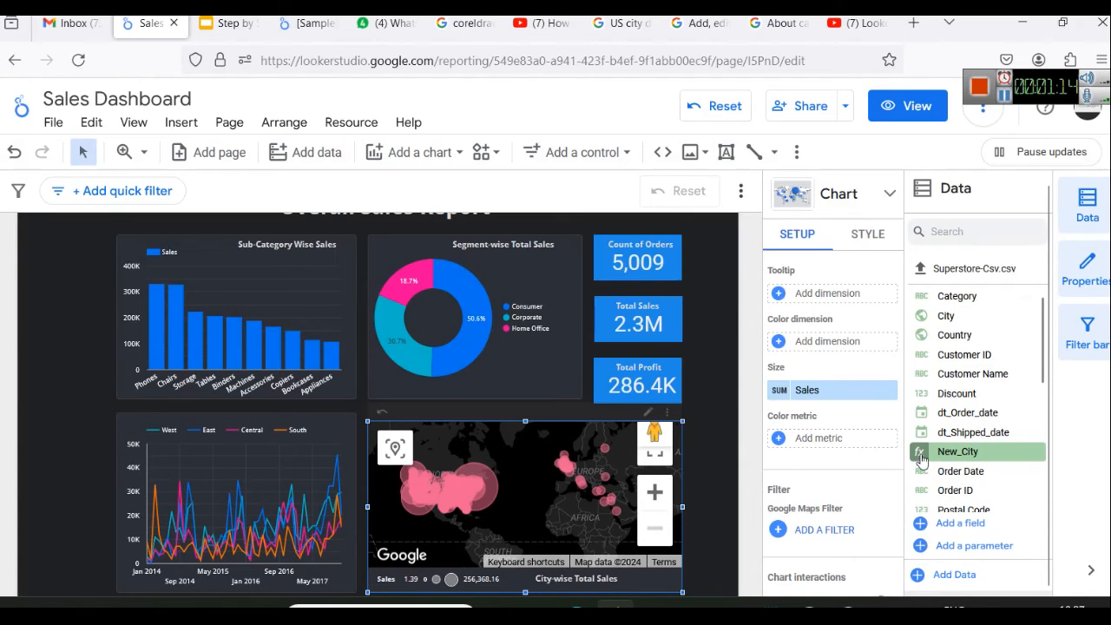
{"action": "scroll", "coordinate": [829, 408], "scroll_direction": "up", "scroll_amount": 3}
{"action": "scroll", "coordinate": [847, 397], "scroll_direction": "down", "scroll_amount": 2}
{"action": "scroll", "coordinate": [850, 399], "scroll_direction": "up", "scroll_amount": 1}
{"action": "scroll", "coordinate": [959, 417], "scroll_direction": "down", "scroll_amount": 2}
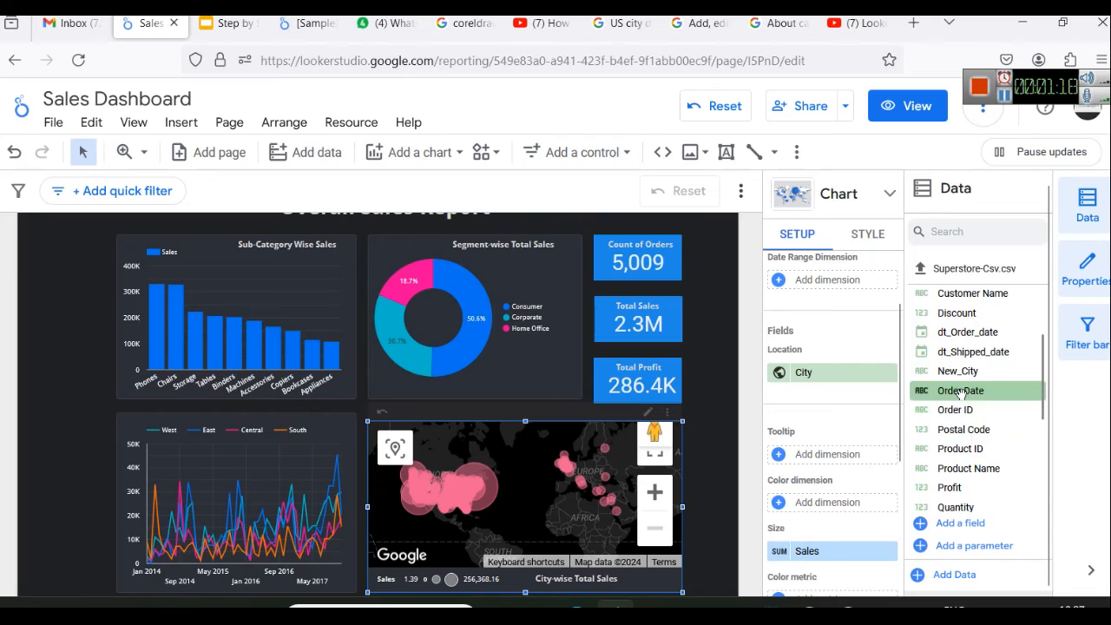
{"action": "left_click_drag", "start_coordinate": [962, 372], "coordinate": [846, 376]}
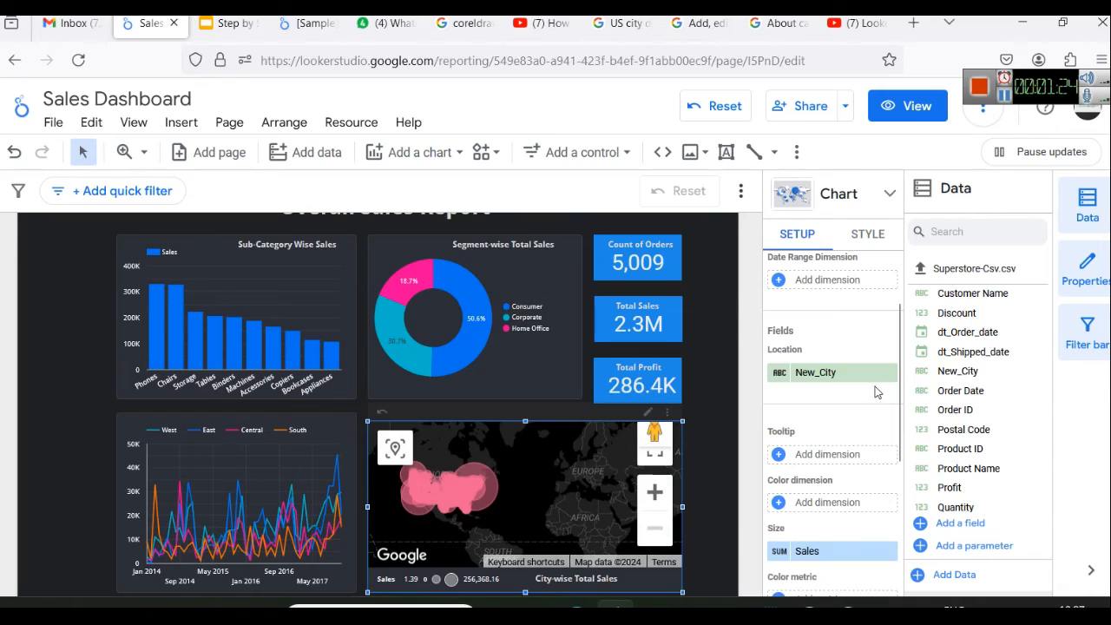
Examine the distribution of New_City sales bubbles across the United States on the map
{"action": "left_click_drag", "start_coordinate": [571, 516], "coordinate": [655, 512]}
{"action": "mouse_move", "coordinate": [430, 504]}
{"action": "left_mouse_down"}
{"action": "mouse_move", "coordinate": [567, 491]}
{"action": "mouse_move", "coordinate": [416, 508]}
{"action": "left_mouse_up"}
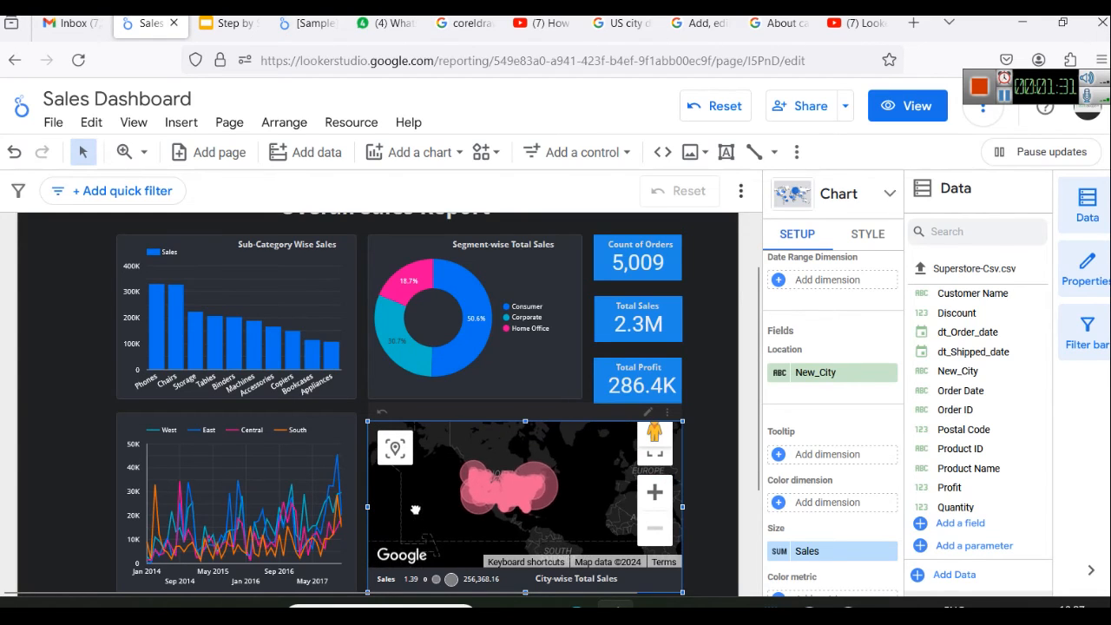
{"action": "left_click", "coordinate": [656, 493]}
{"action": "left_click", "coordinate": [656, 493]}
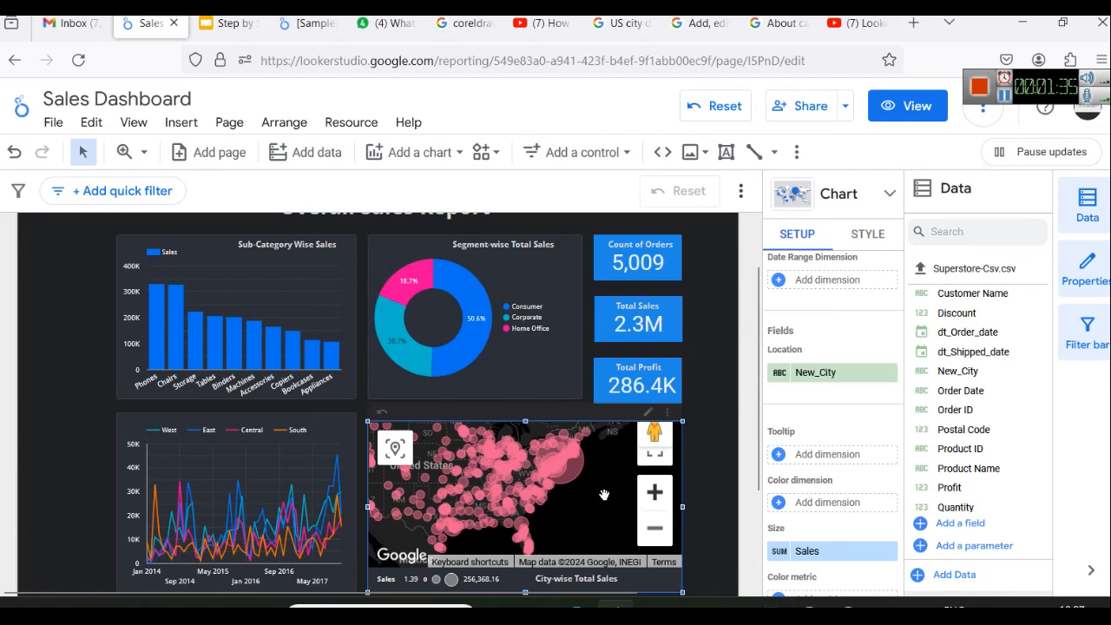
{"action": "mouse_move", "coordinate": [590, 502]}
{"action": "left_mouse_down"}
{"action": "mouse_move", "coordinate": [633, 505]}
{"action": "mouse_move", "coordinate": [608, 511]}
{"action": "left_mouse_up"}
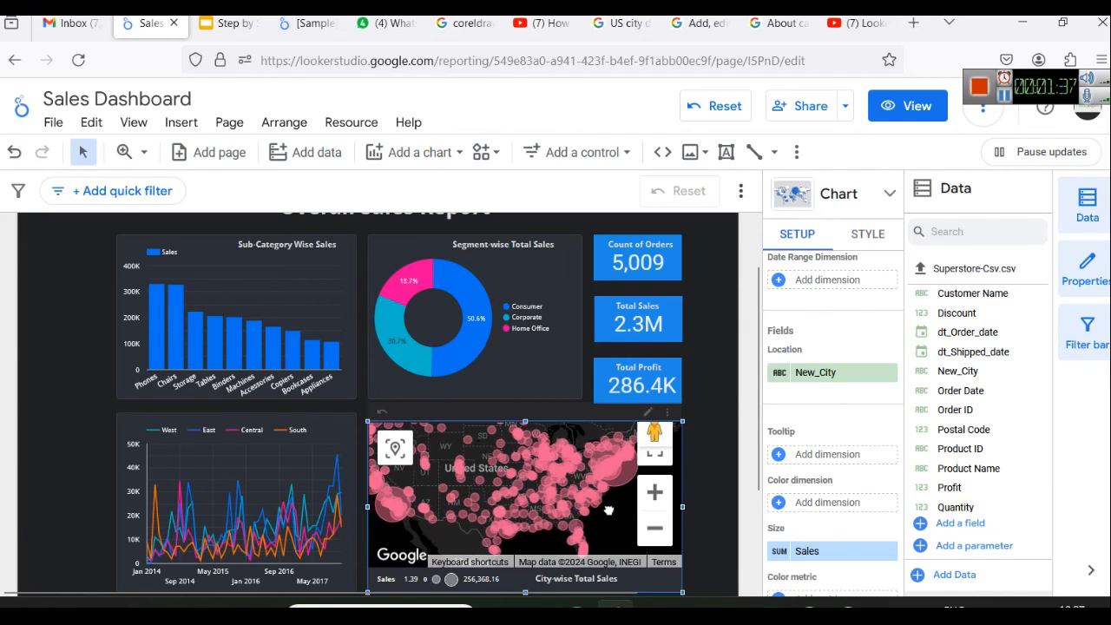
{"action": "left_click", "coordinate": [655, 492]}
{"action": "scroll", "coordinate": [611, 473], "scroll_direction": "down", "scroll_amount": 1}
{"action": "scroll", "coordinate": [583, 483], "scroll_direction": "down", "scroll_amount": 1}
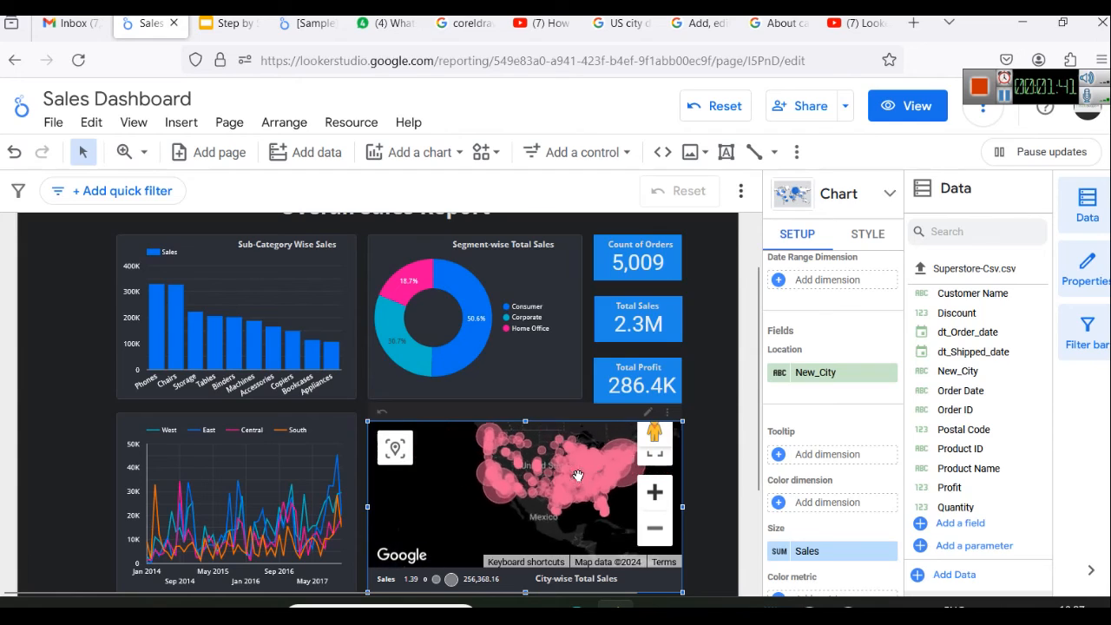
{"action": "scroll", "coordinate": [582, 488], "scroll_direction": "up", "scroll_amount": 1}
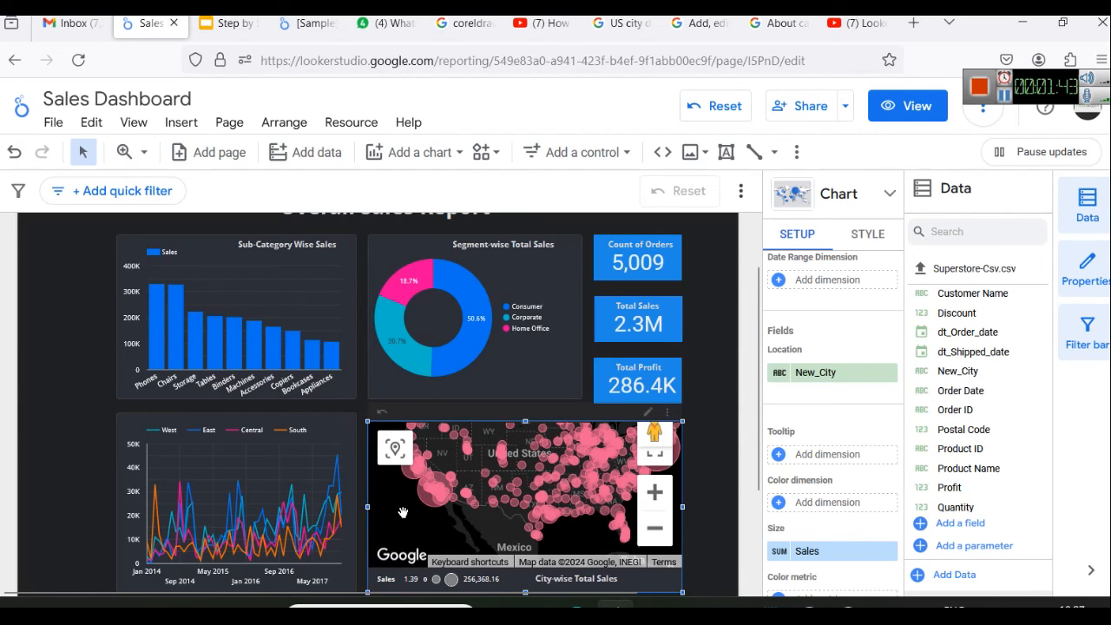
{"action": "left_click_drag", "start_coordinate": [403, 512], "coordinate": [393, 528]}
{"action": "left_click_drag", "start_coordinate": [560, 540], "coordinate": [542, 544]}
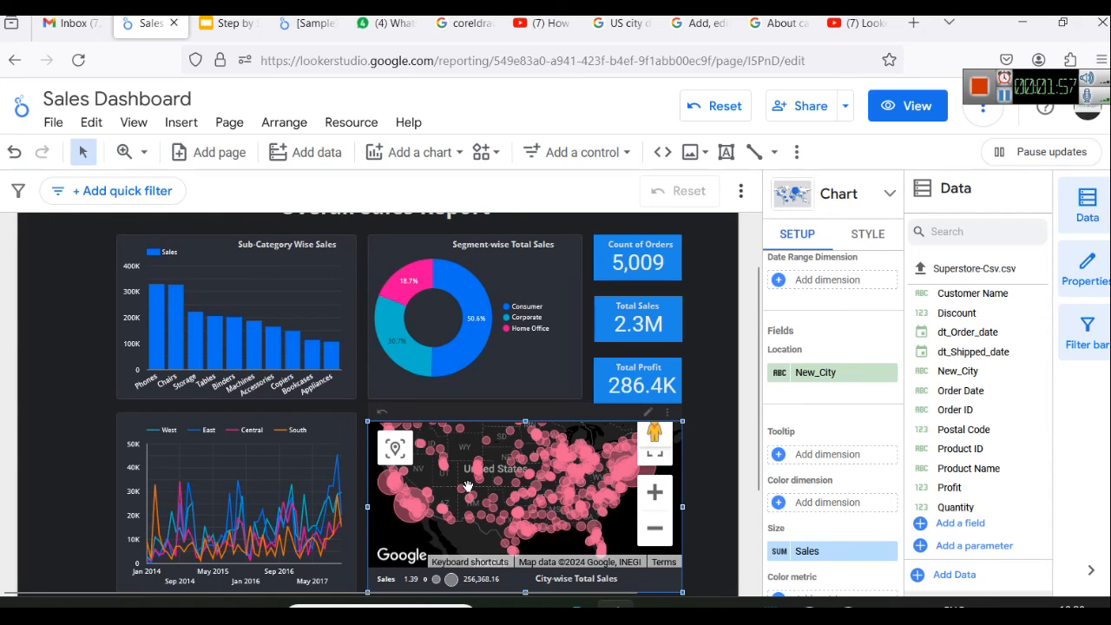
{"action": "left_click", "coordinate": [653, 529]}
{"action": "left_click", "coordinate": [654, 496]}
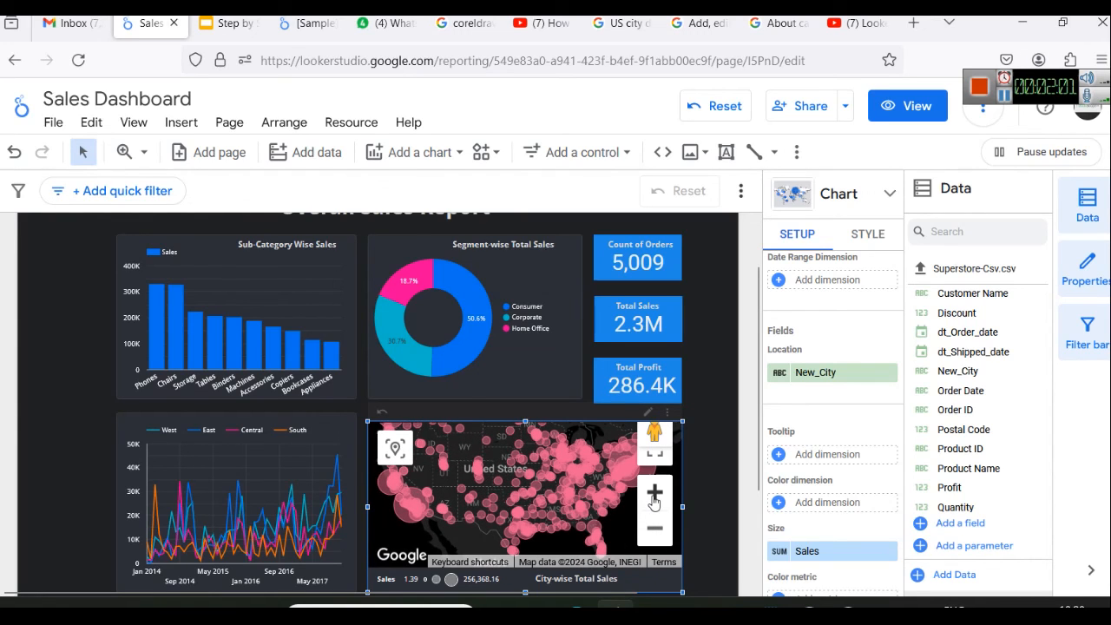